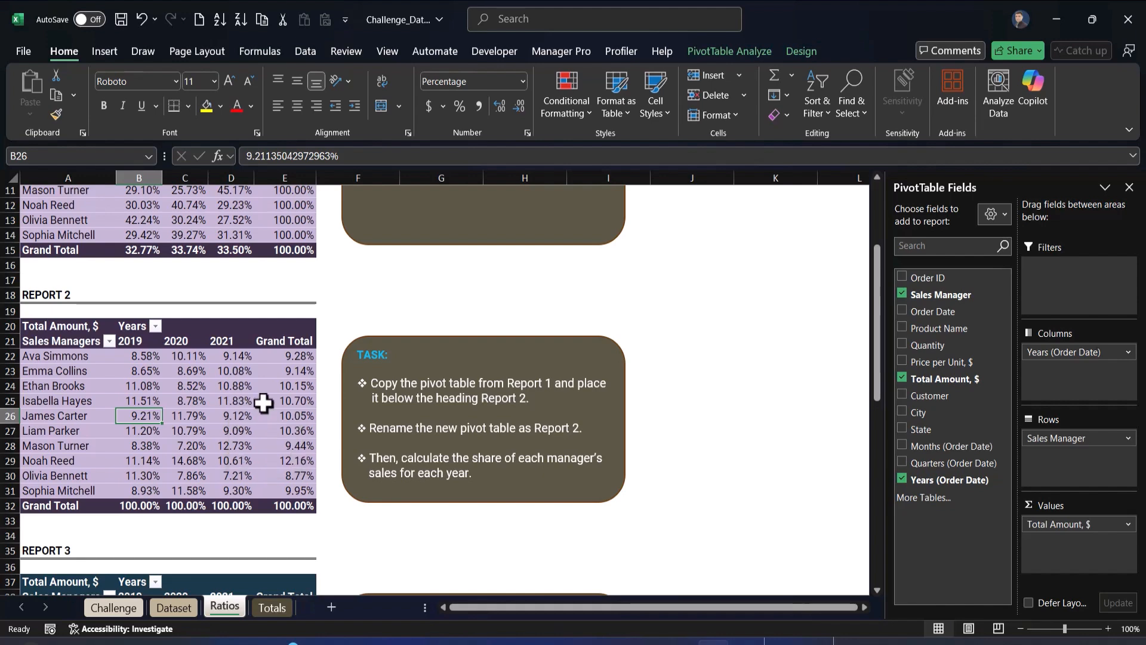
Autofit the width of all columns on the Ratios sheet
scroll(375, 451, "down", 3)
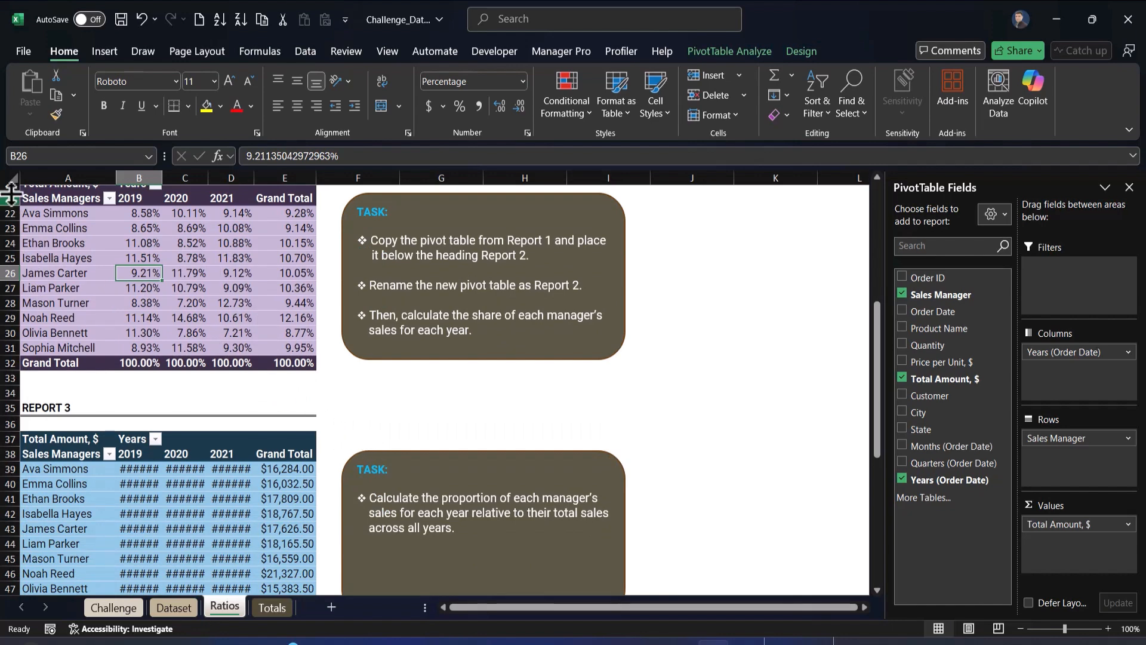
left_click(10, 175)
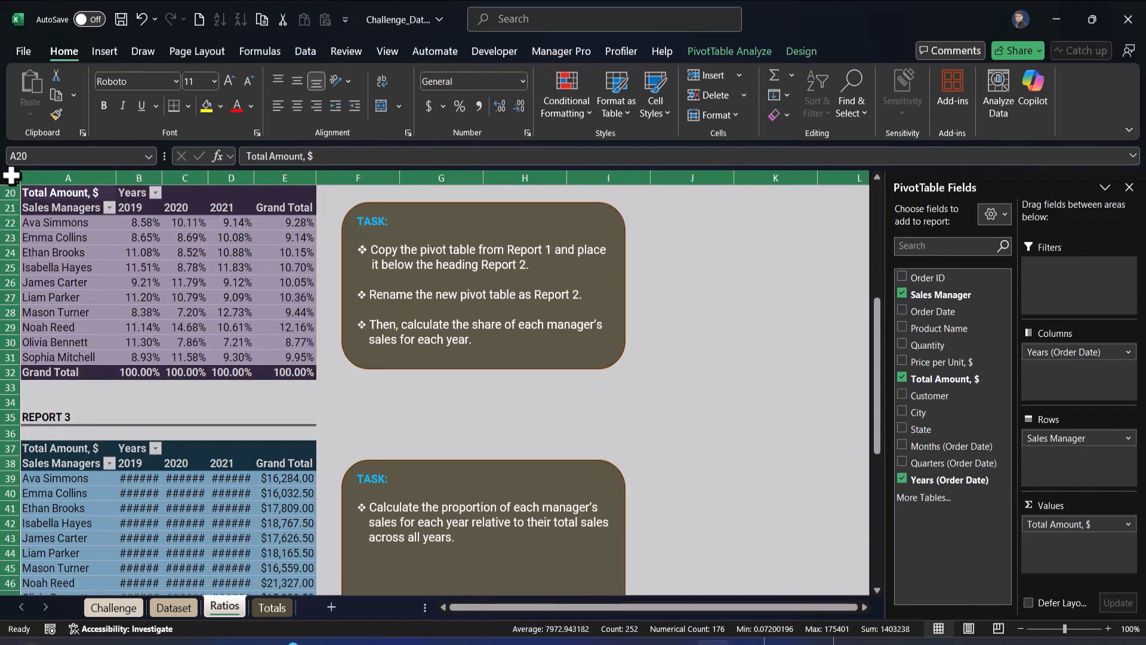
double_click(162, 179)
Show Report 3's Total Amount values as % of Grand Total
scroll(256, 335, "down", 4)
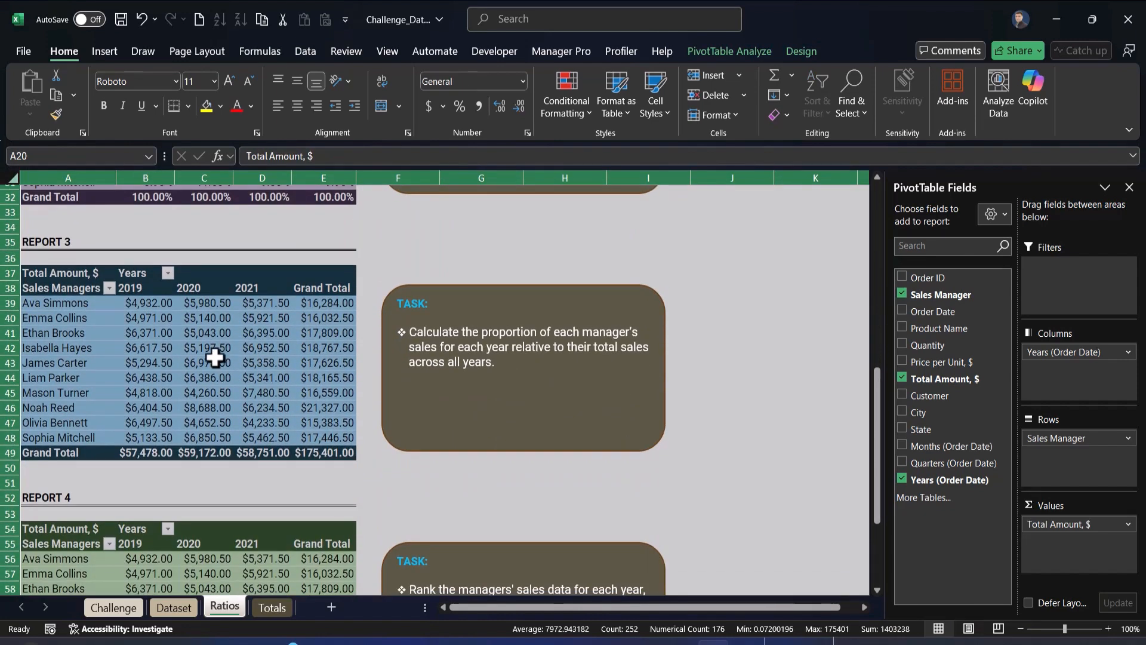
left_click(210, 360)
mouse_move(209, 360)
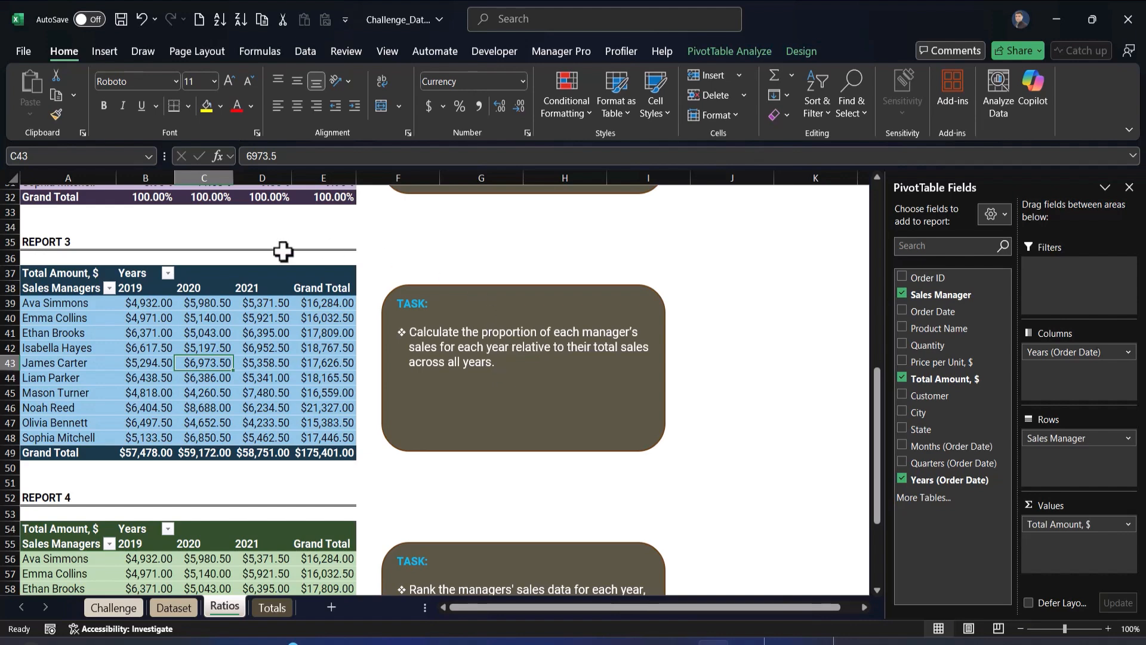
left_click(157, 364)
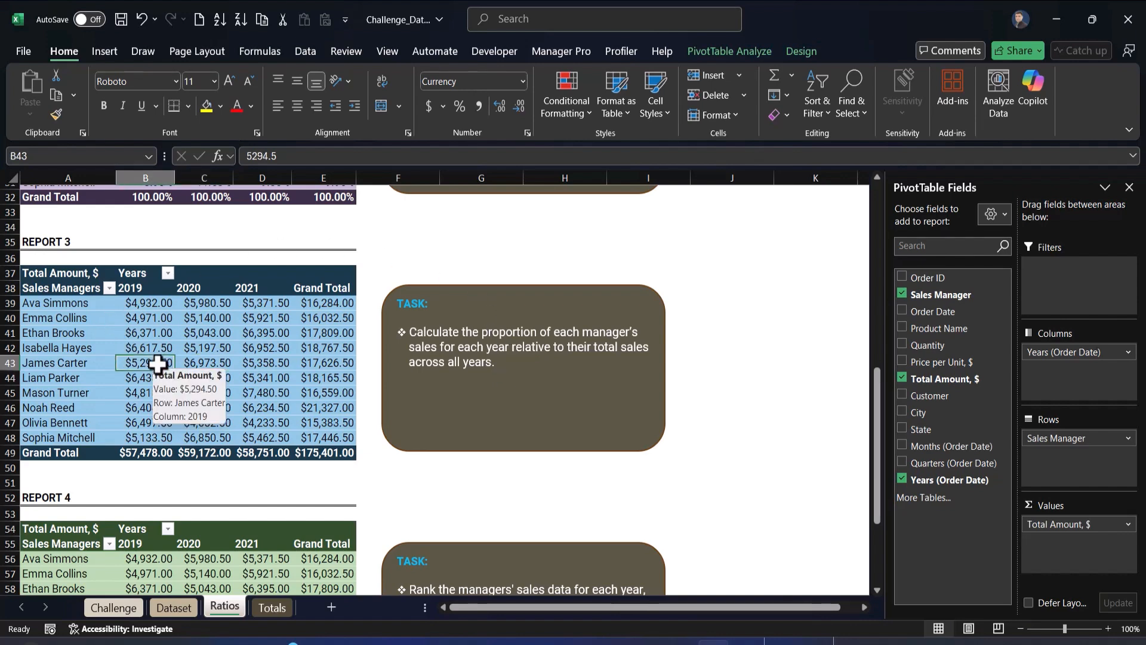
right_click(157, 364)
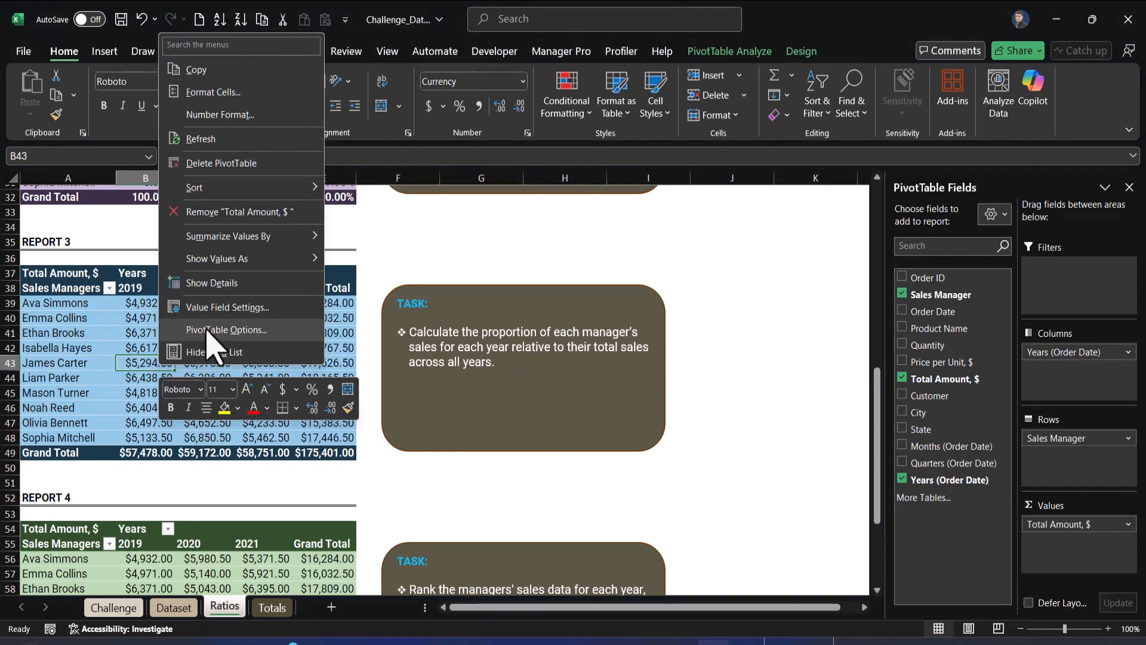
mouse_move(238, 258)
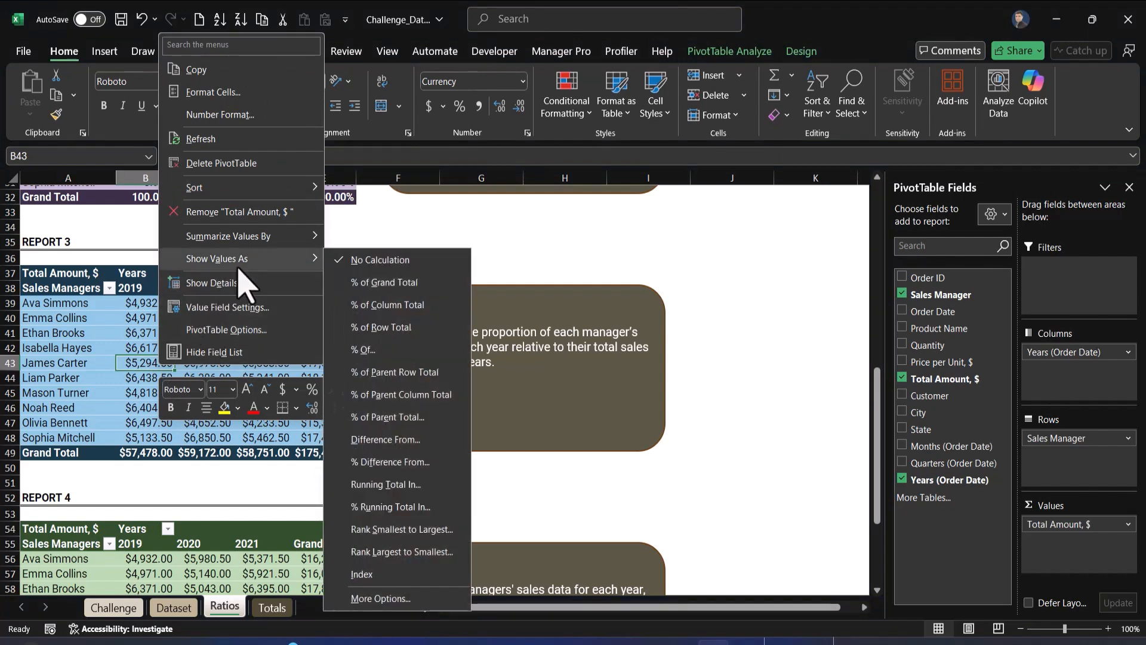
left_click(411, 288)
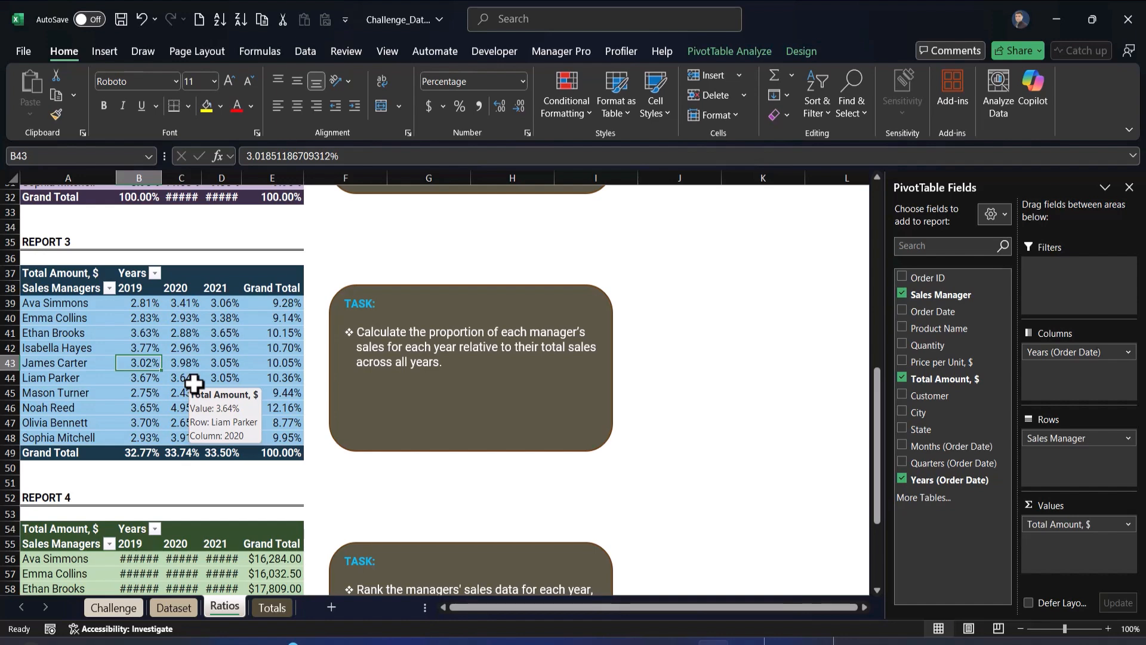
Autofit all column widths again so Report 4's amounts fit
scroll(113, 382, "down", 3)
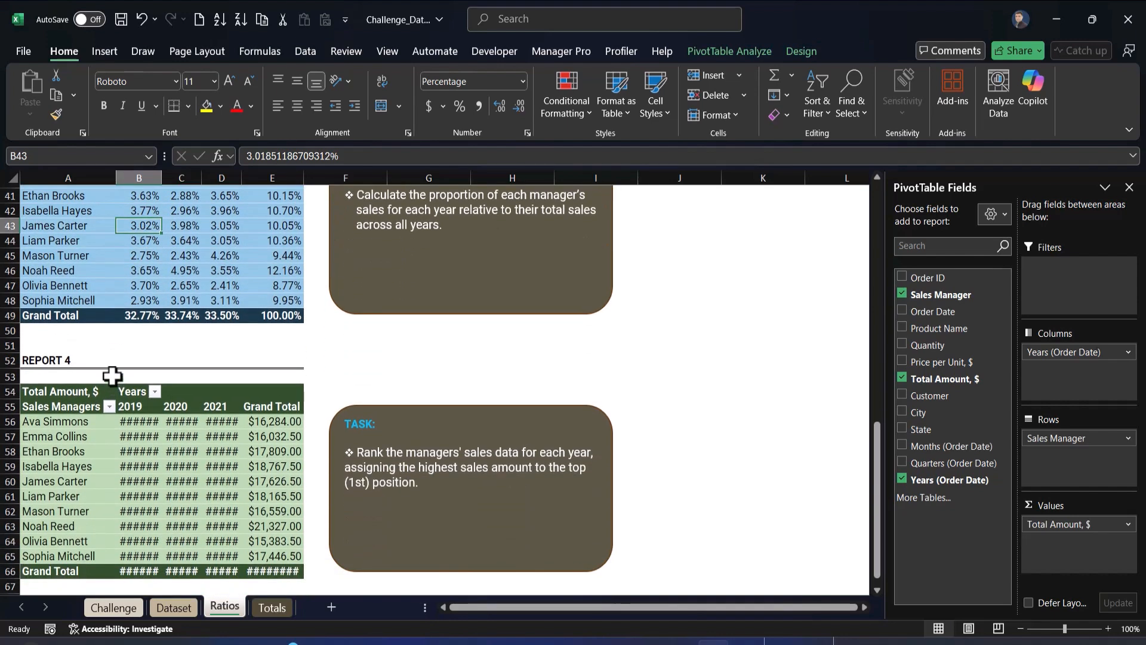
left_click(150, 452)
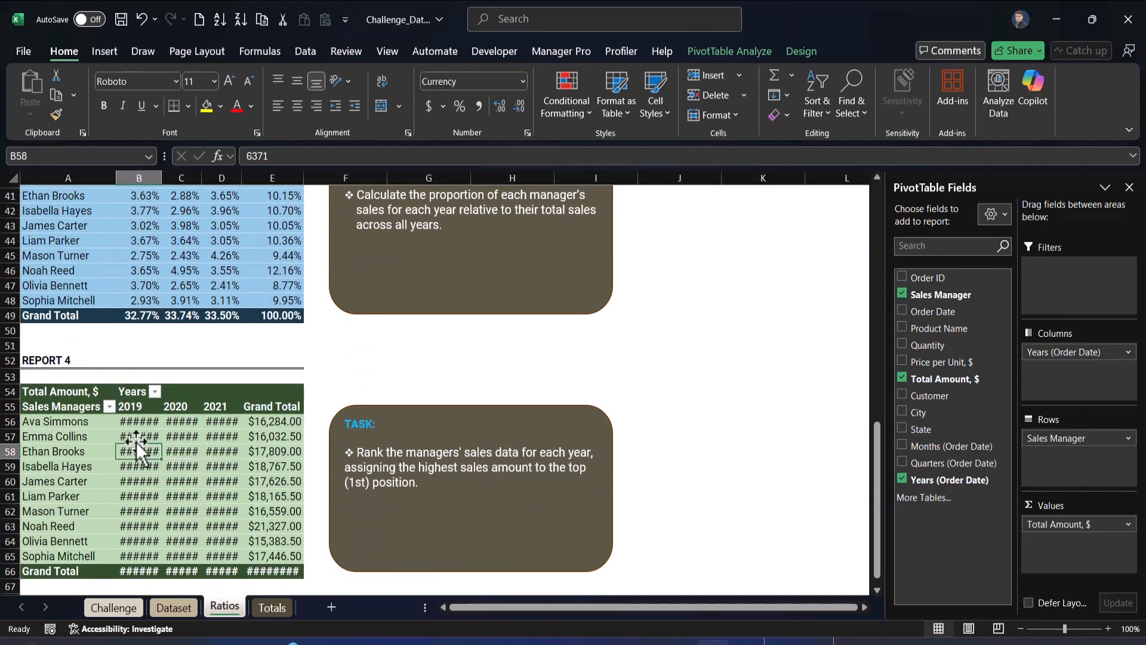
left_click(10, 176)
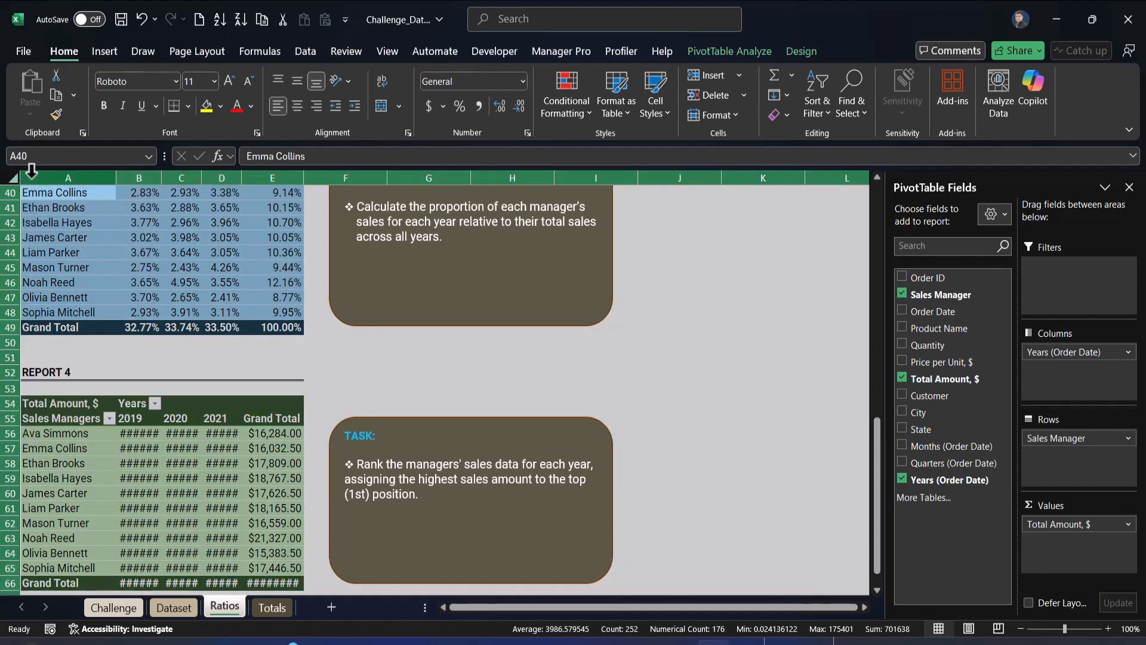
double_click(200, 176)
left_click(181, 478)
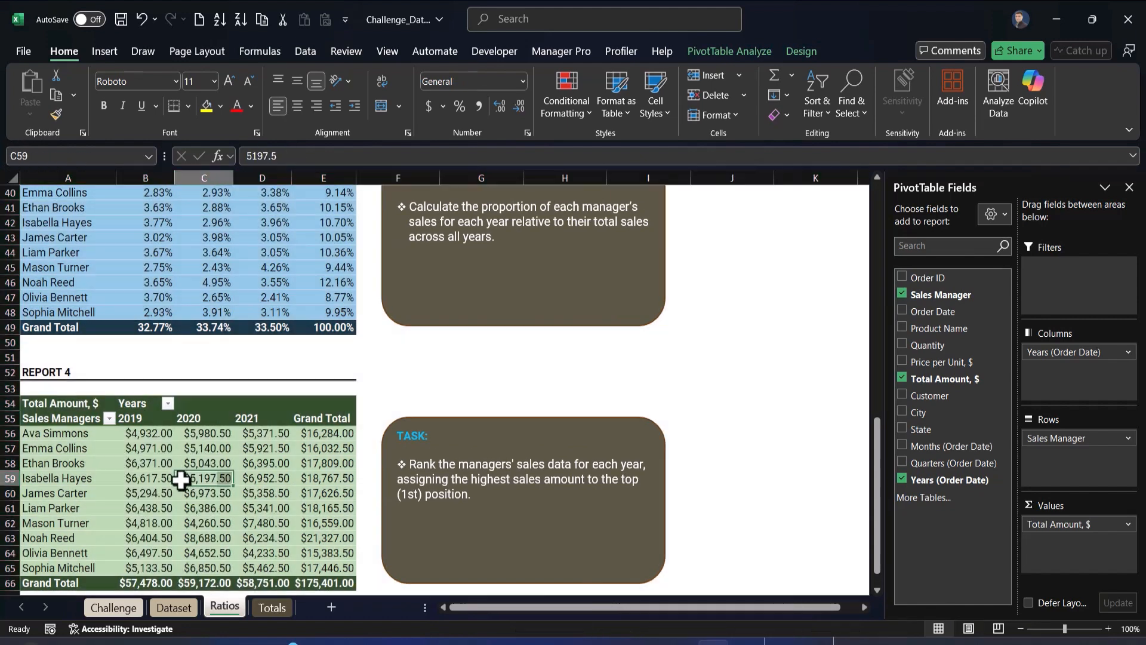
Show Report 4's values as Rank Largest to Smallest with Years (Order Date) as the base field
scroll(203, 475, "down", 3)
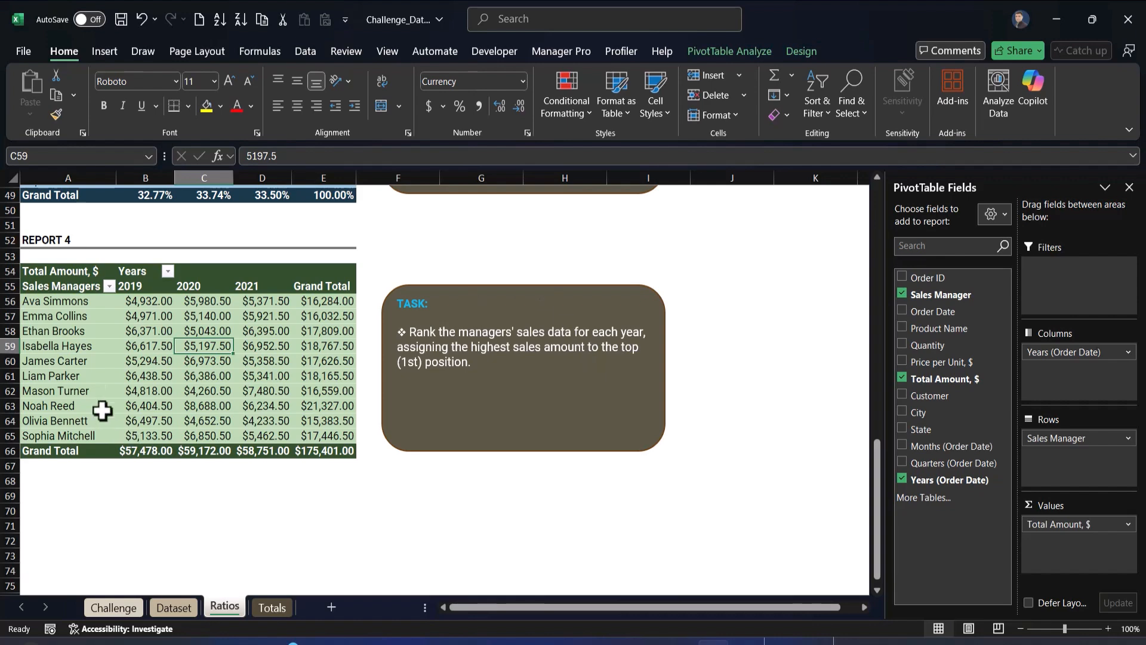
left_click(199, 374)
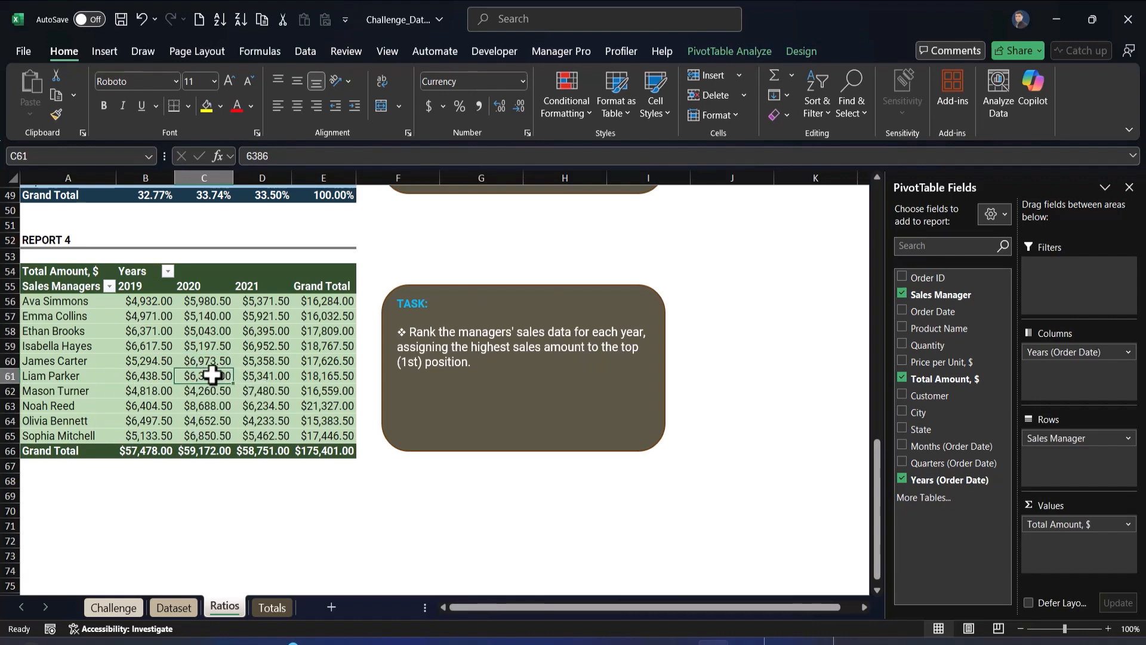
right_click(215, 382)
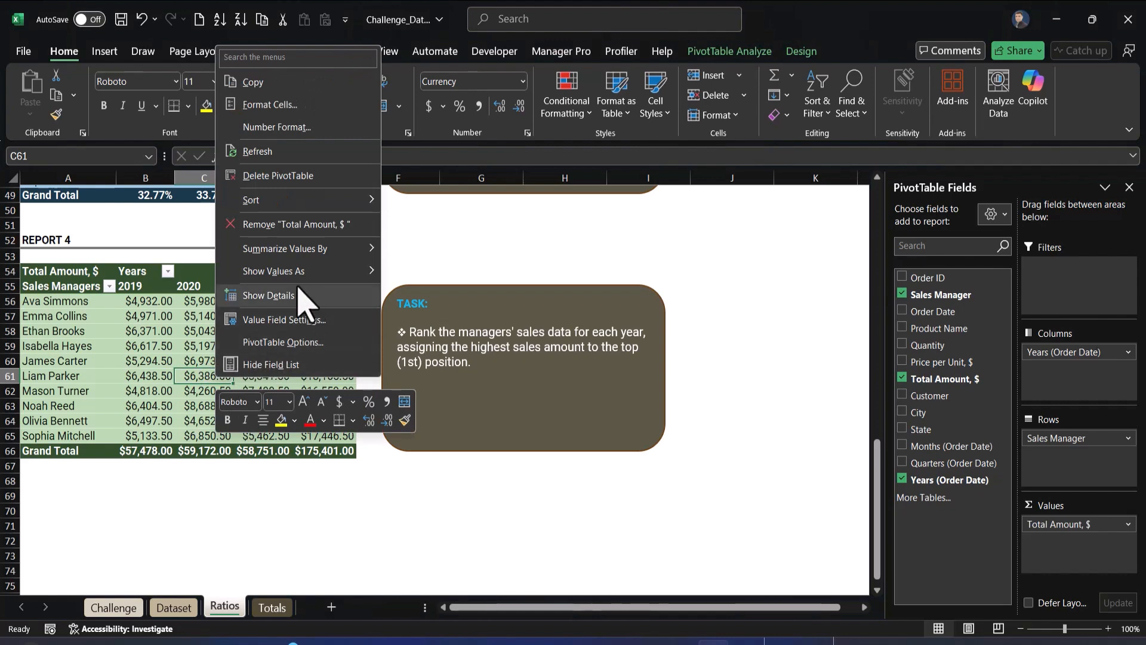
mouse_move(293, 271)
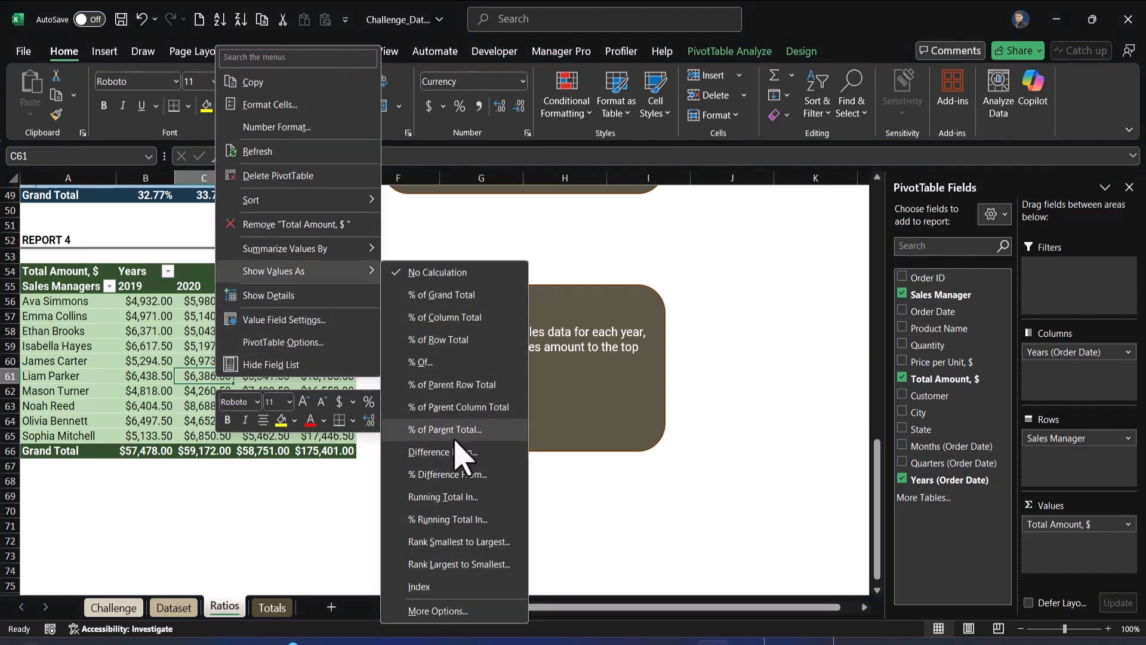
left_click(459, 564)
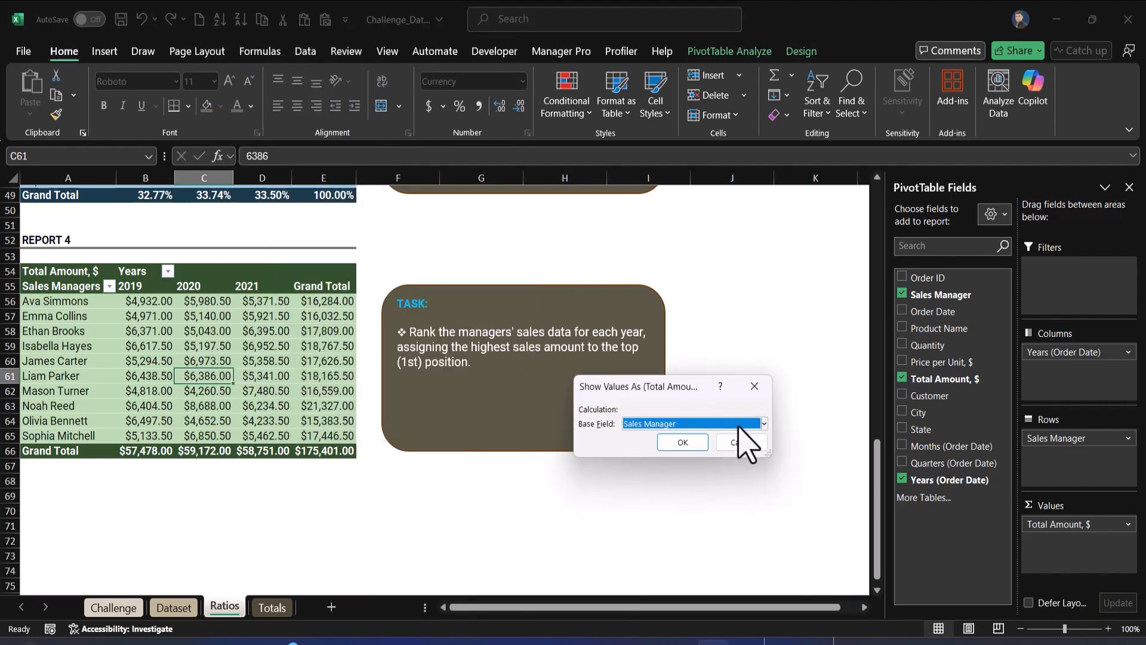
left_click(709, 425)
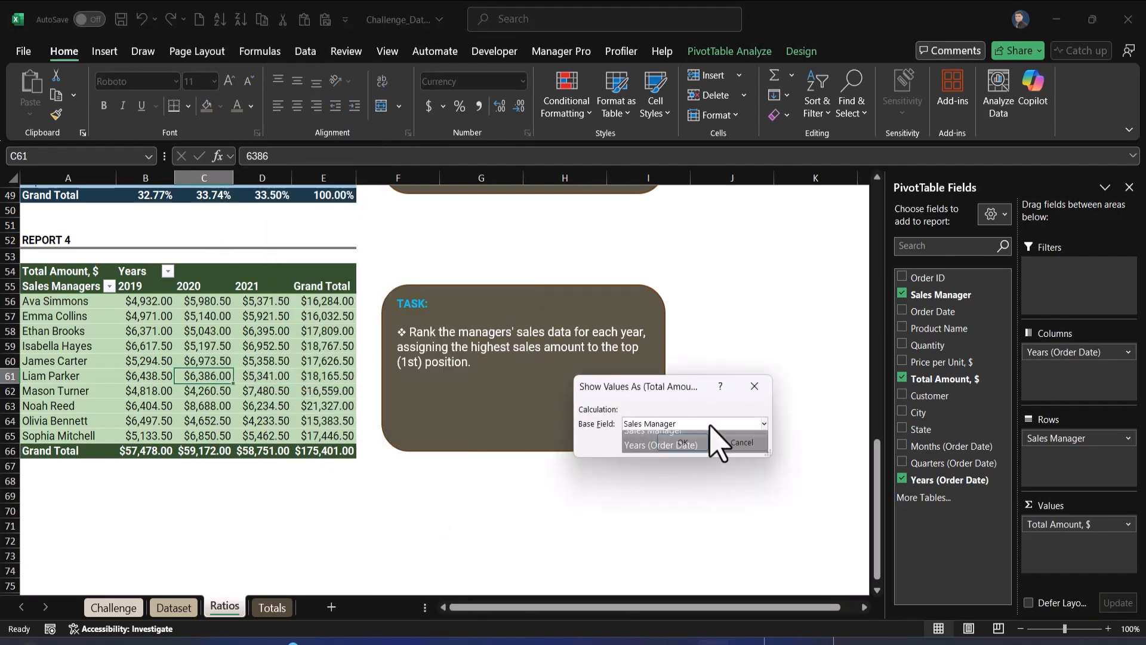
left_click(692, 455)
left_click(675, 446)
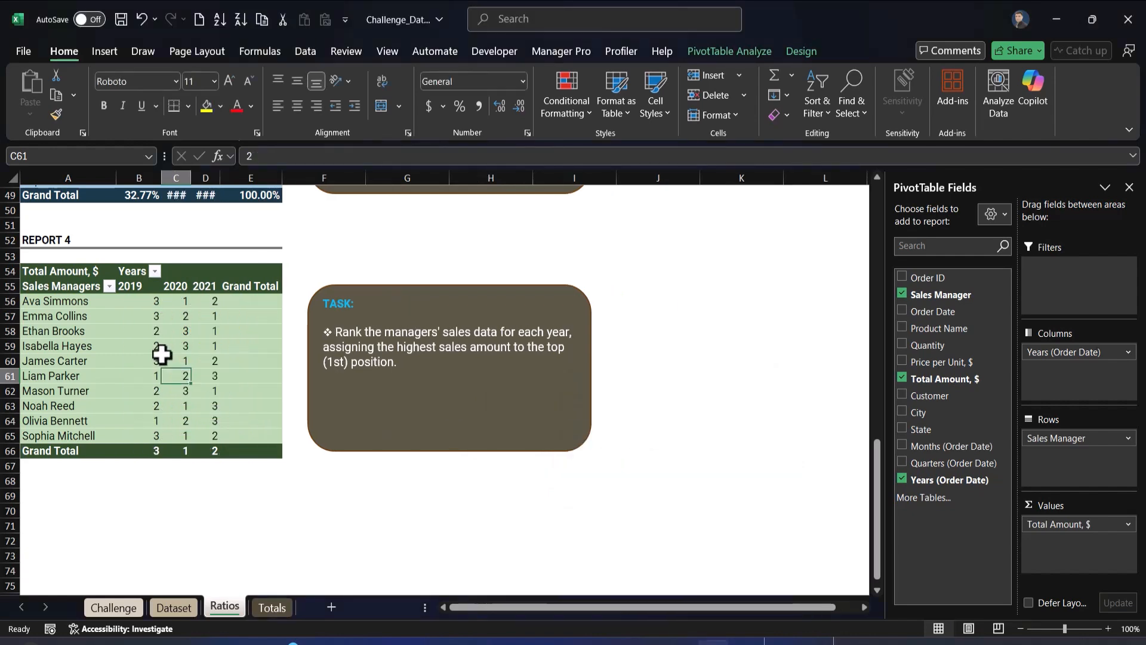
Switch to the Totals sheet
mouse_move(162, 355)
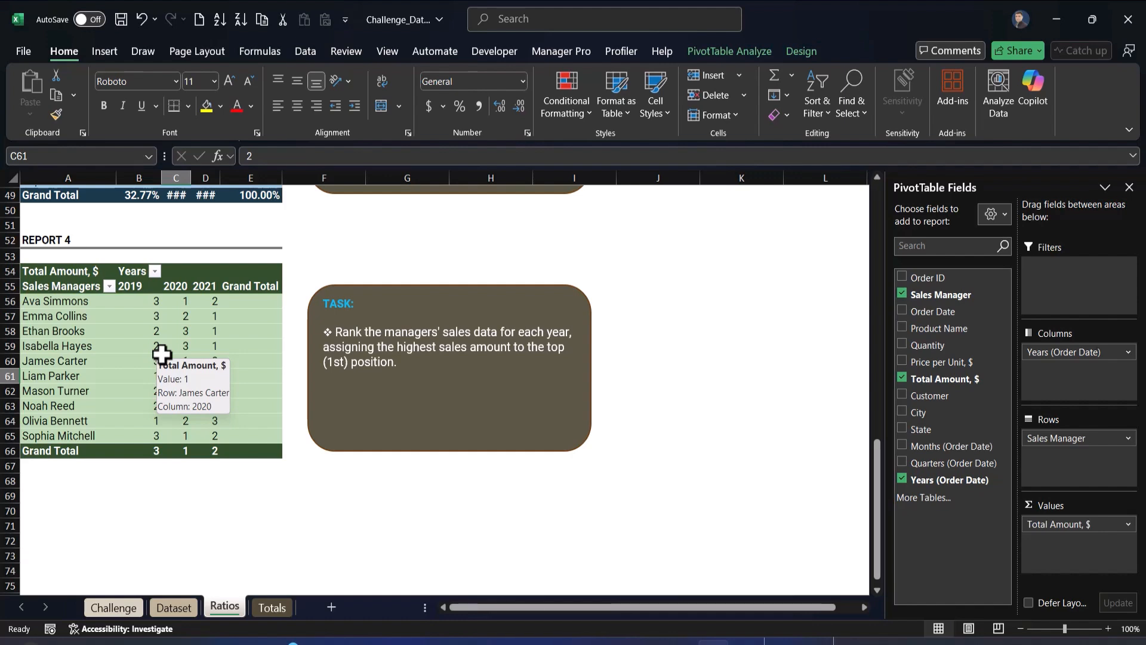
left_click(328, 516)
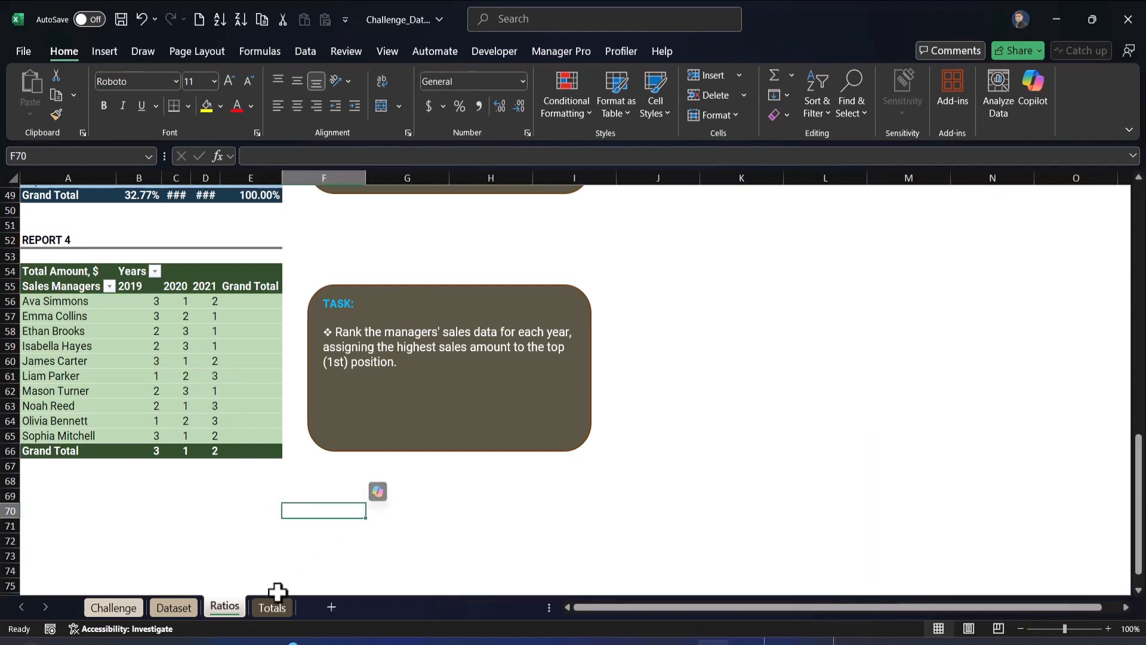
left_click(272, 607)
left_click(82, 360)
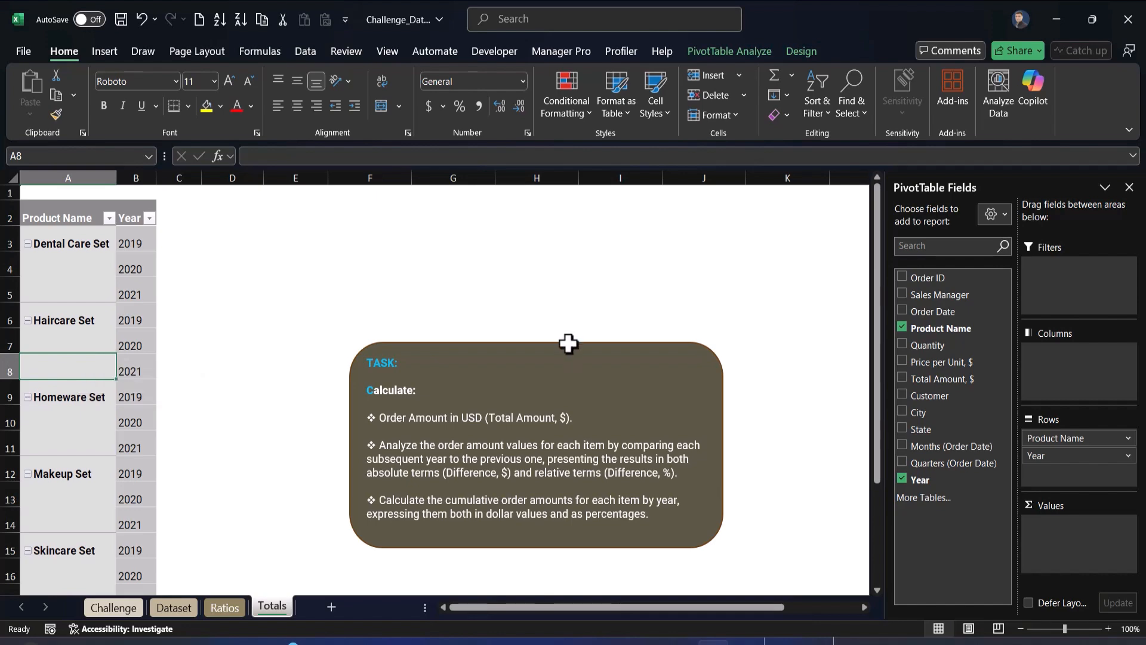
Move the task note box down below the pivot table
left_click_drag(567, 340, 641, 263)
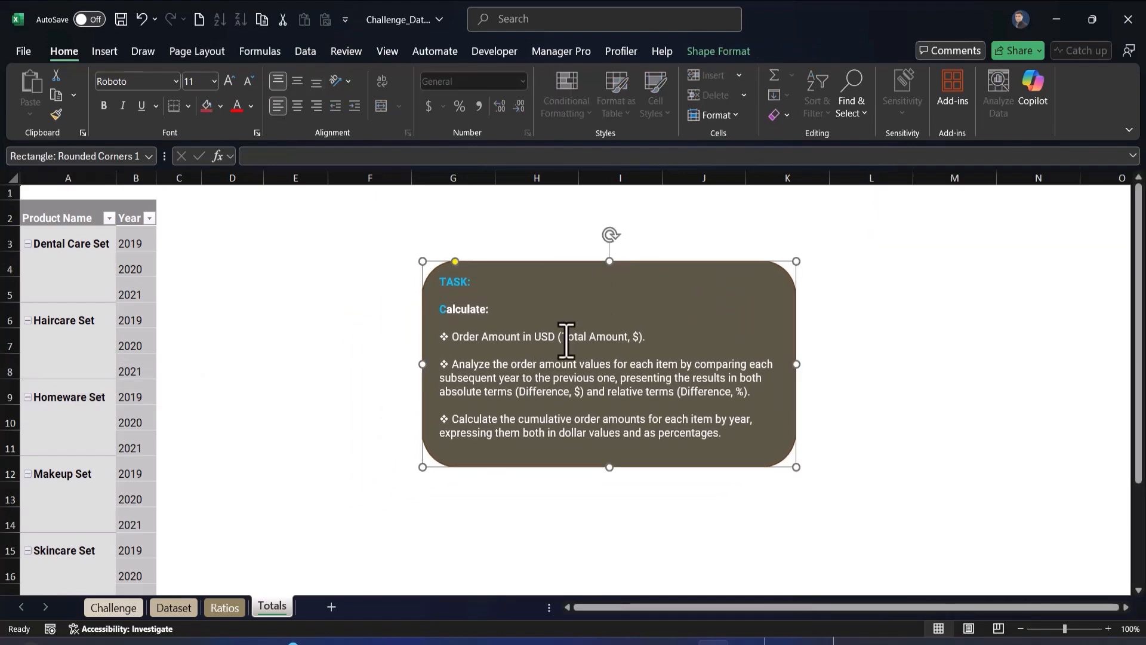
scroll(565, 331, "down", 2)
left_click_drag(561, 353, 409, 560)
scroll(430, 529, "down", 3)
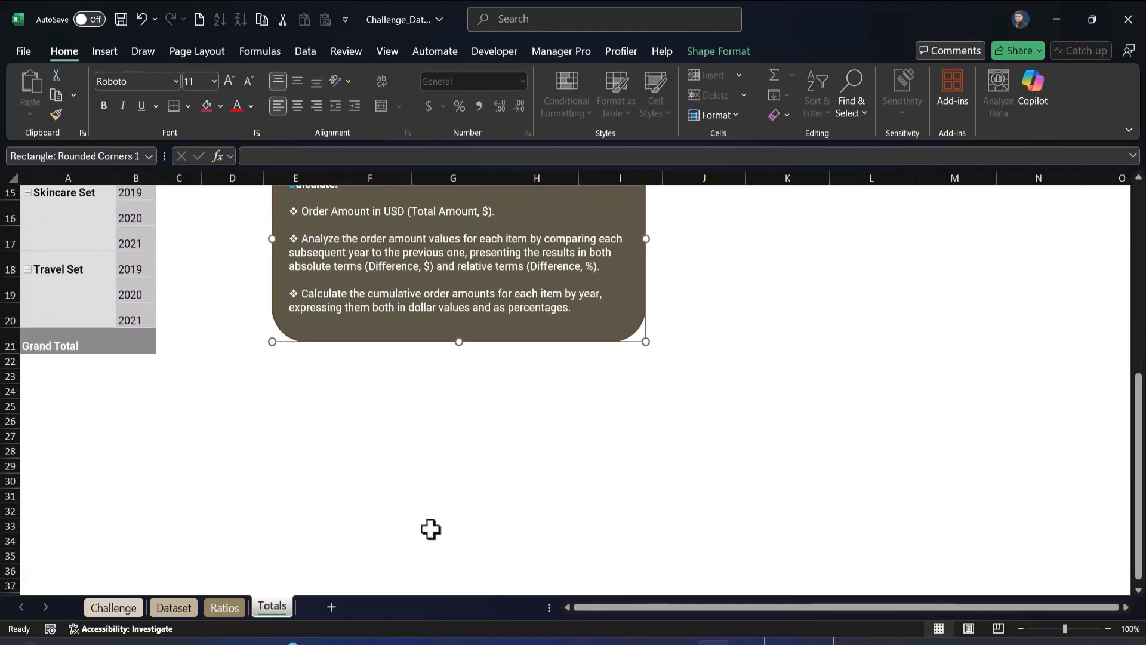
left_click_drag(402, 330, 134, 576)
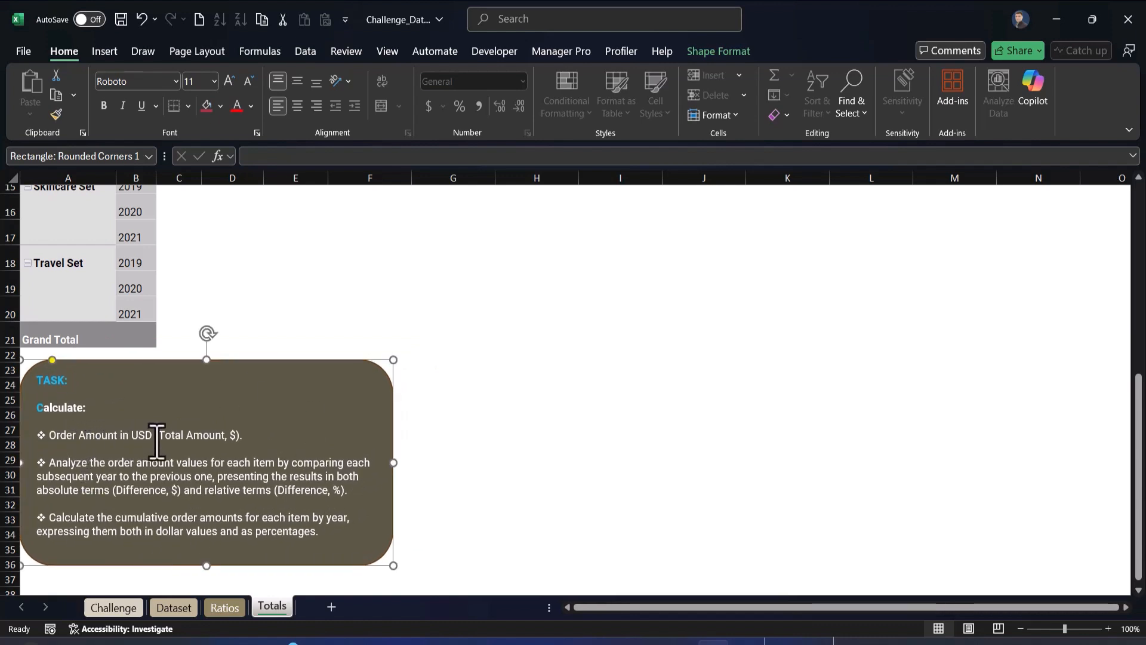
scroll(154, 401, "up", 5)
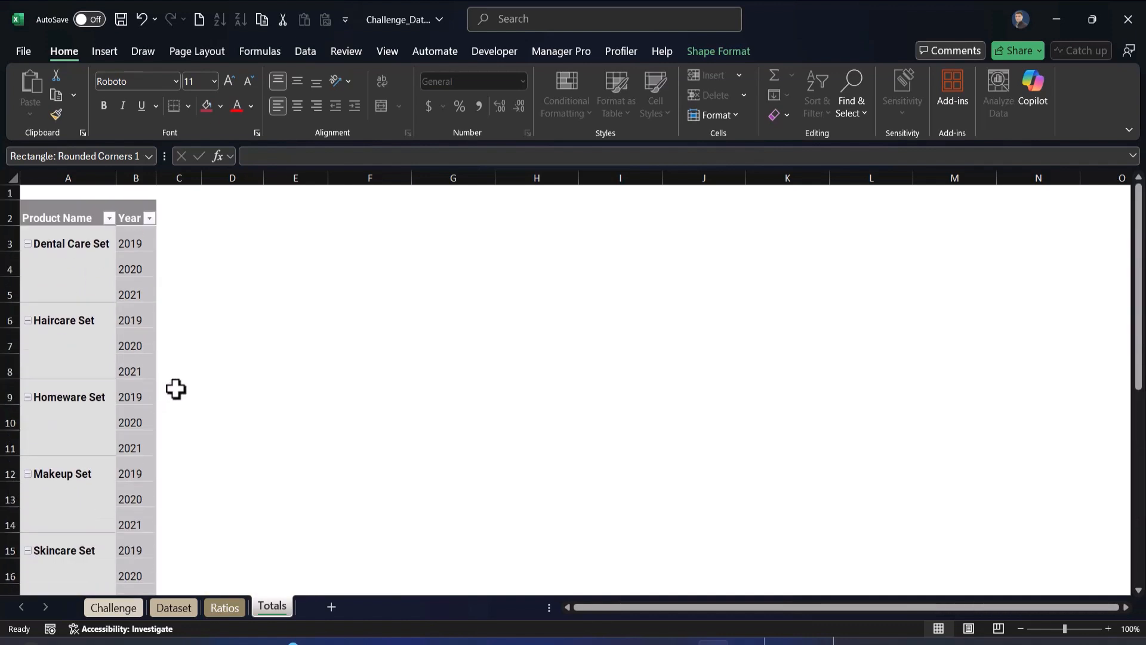
Add Total Amount, $ to the pivot table's values and autofit its column
left_click(96, 330)
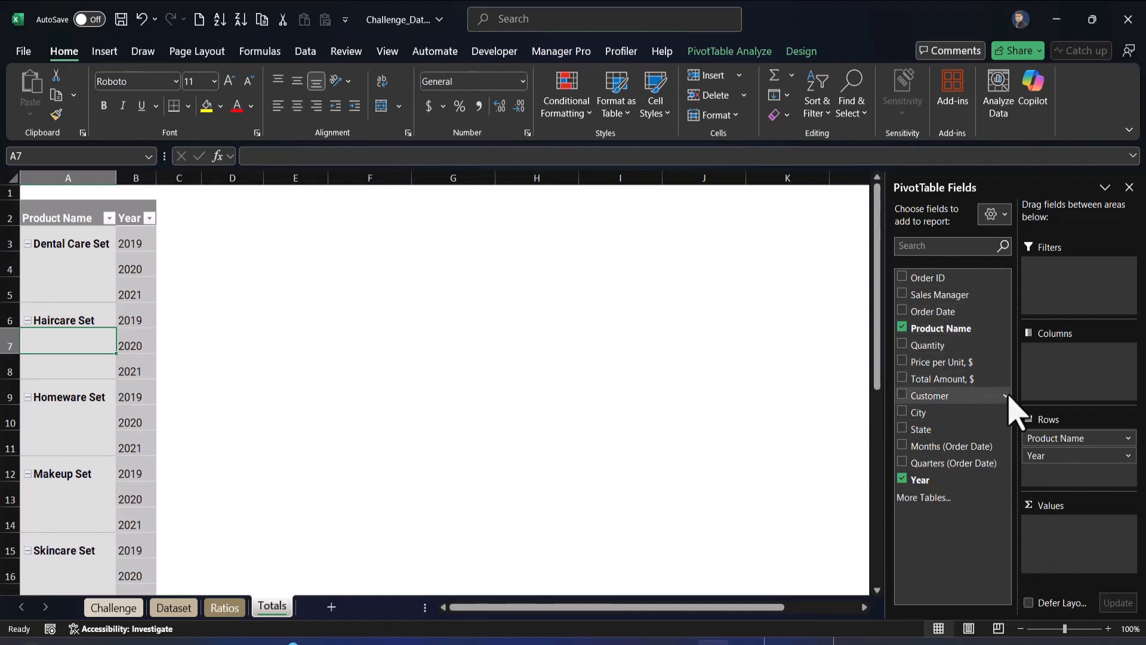
left_click_drag(973, 379, 1081, 546)
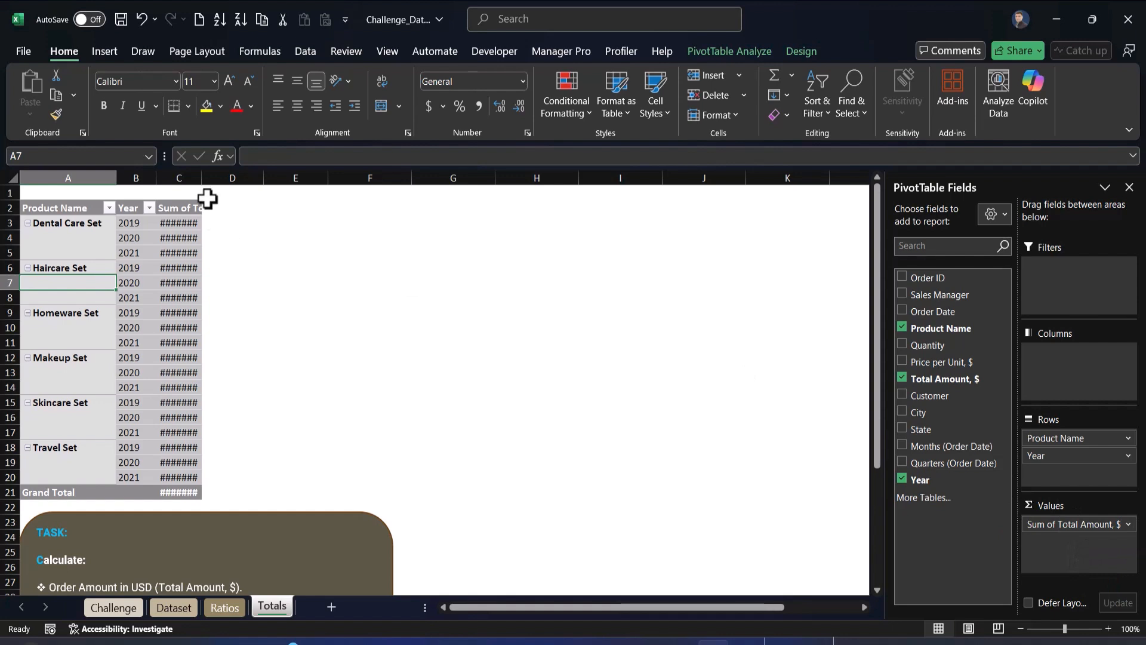
double_click(203, 178)
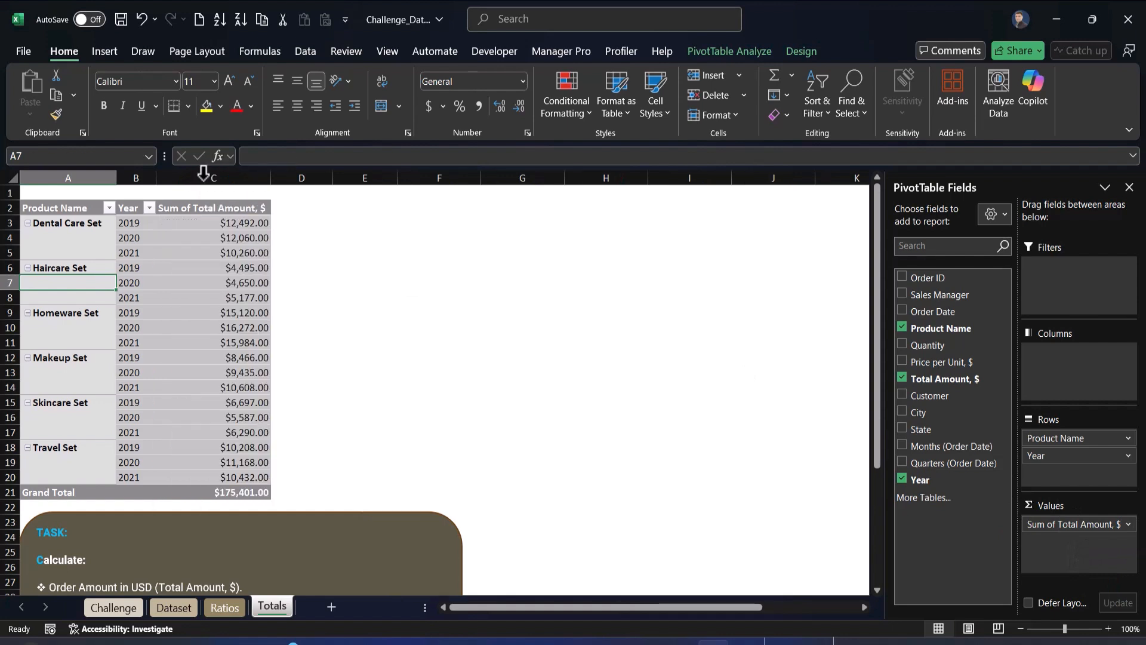
Rename the value field header to Total Amount, $
left_click(227, 282)
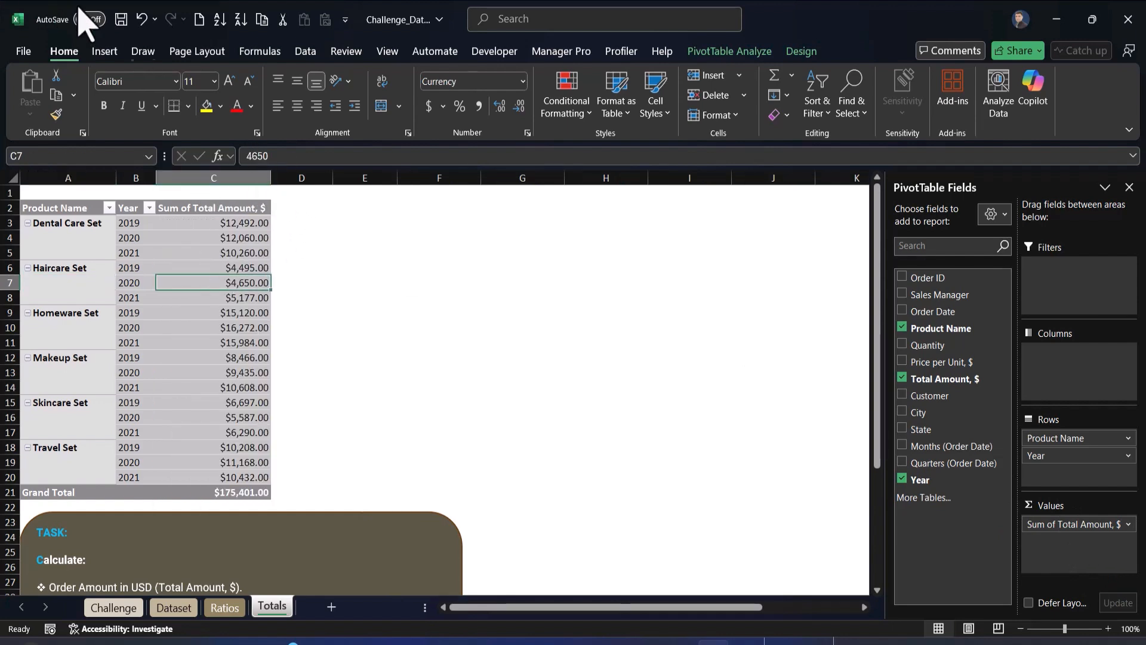
left_click(238, 207)
left_click(351, 157)
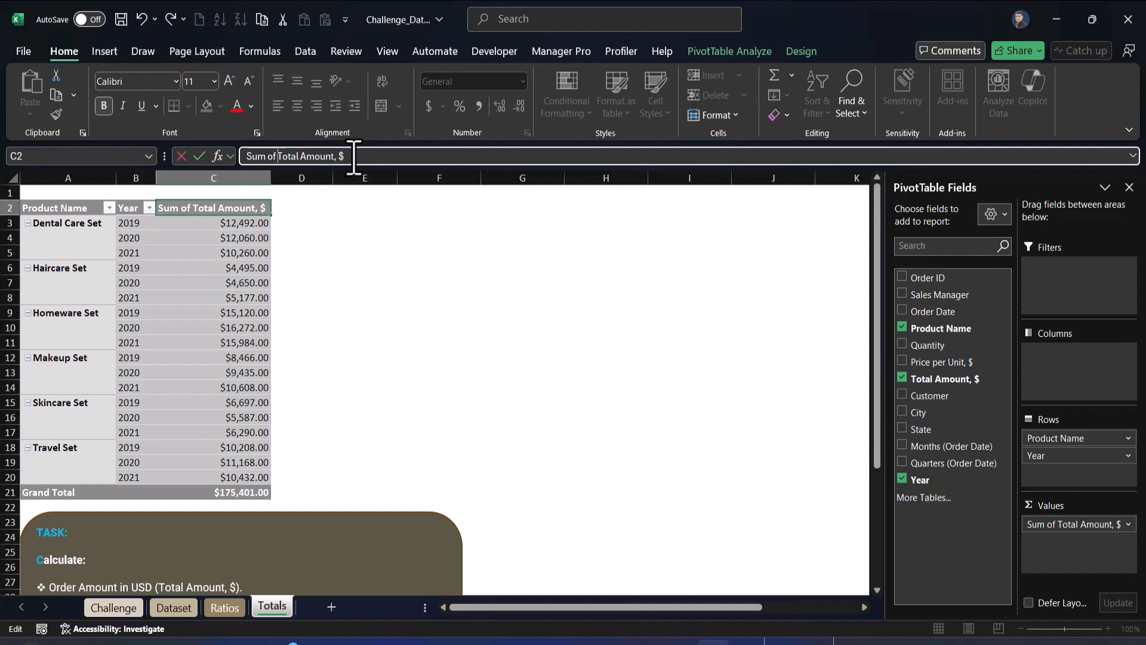
key("BackSpace")
key("BackSpace")
key("BackSpace")
key("BackSpace")
key("BackSpace")
key("BackSpace")
key("BackSpace")
key("Return")
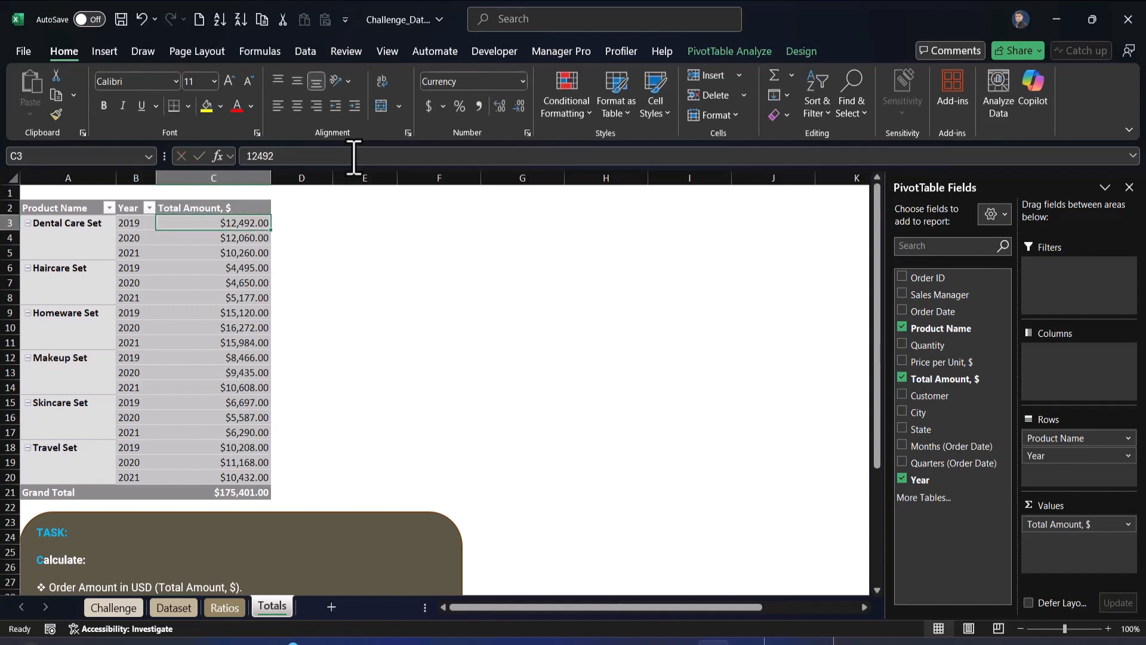
Autofit column C to the renamed header
key("Up")
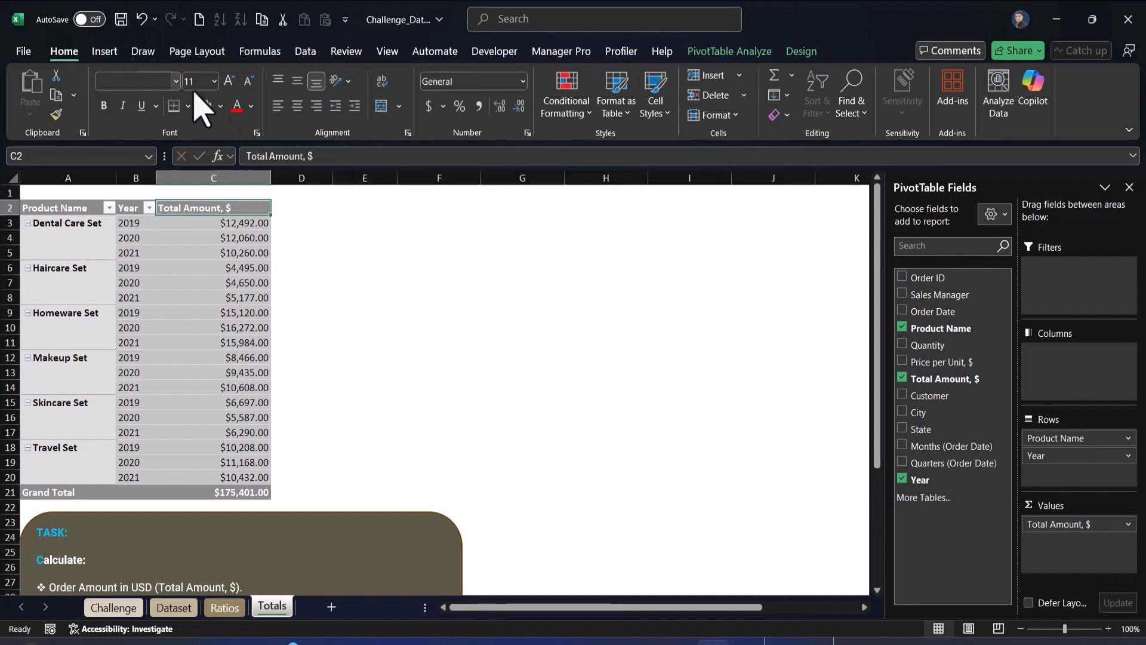
double_click(272, 175)
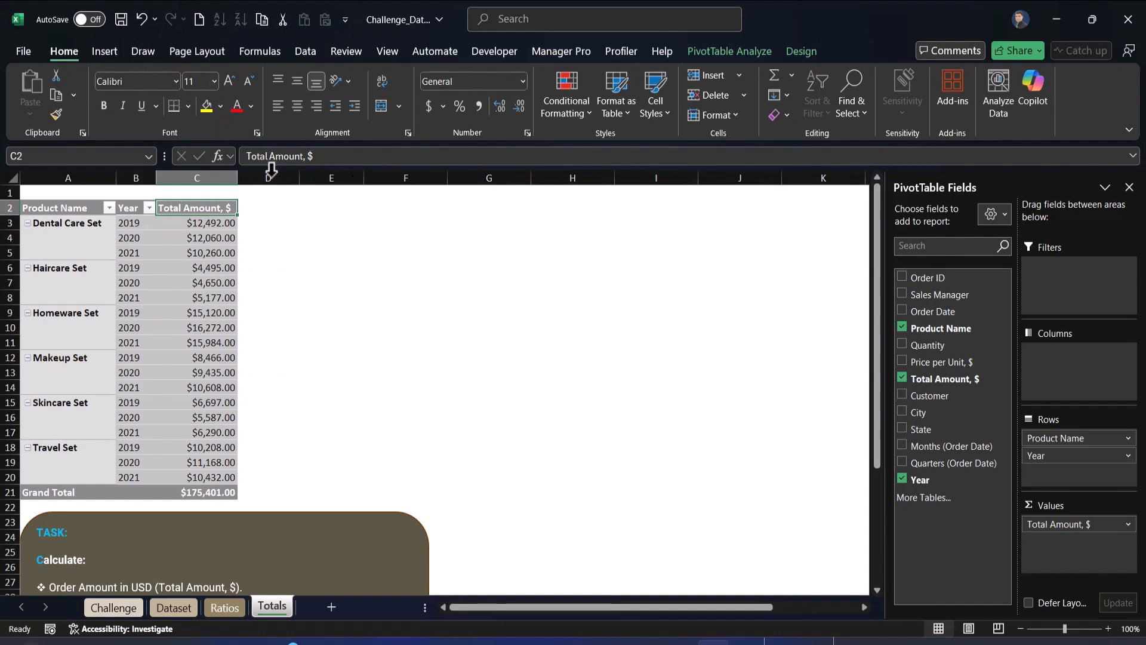
key("Down")
key("Down")
key("Down")
key("Down")
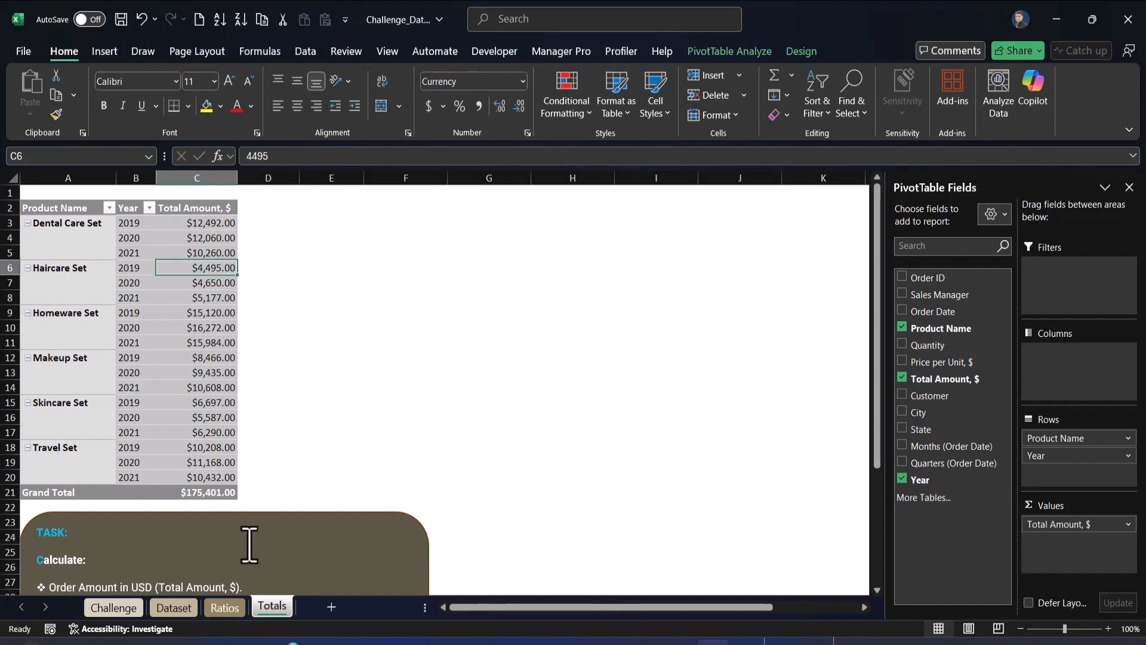
Move the task note box to the right below the pivot table and read through its instructions
left_click(250, 512)
left_click_drag(251, 512, 686, 488)
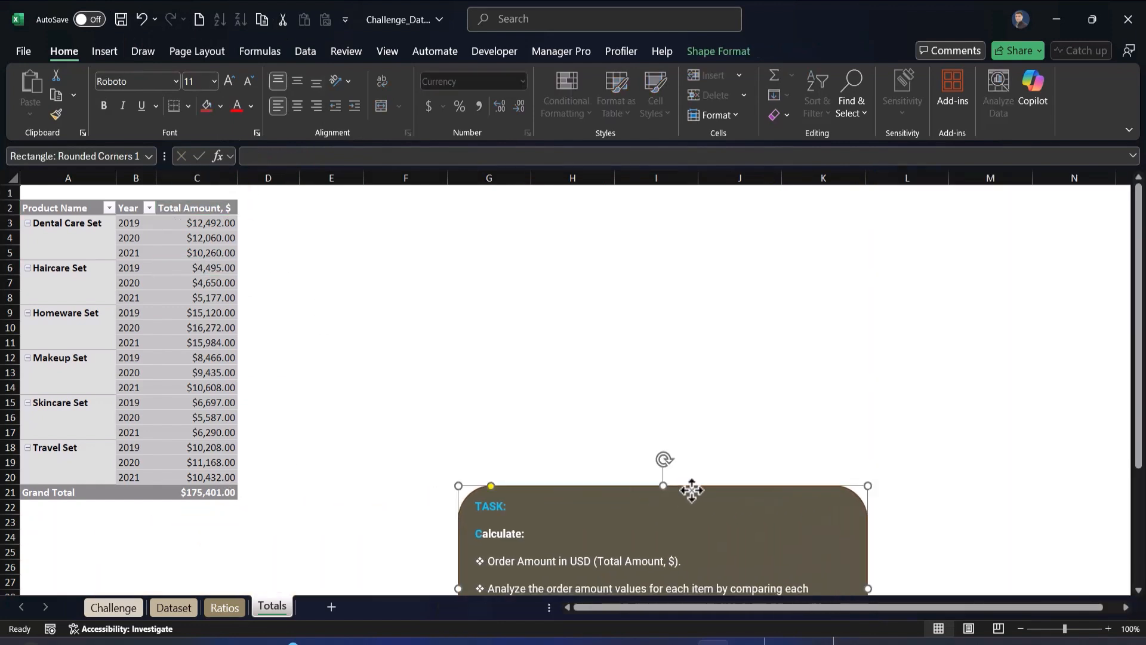
scroll(656, 507, "down", 2)
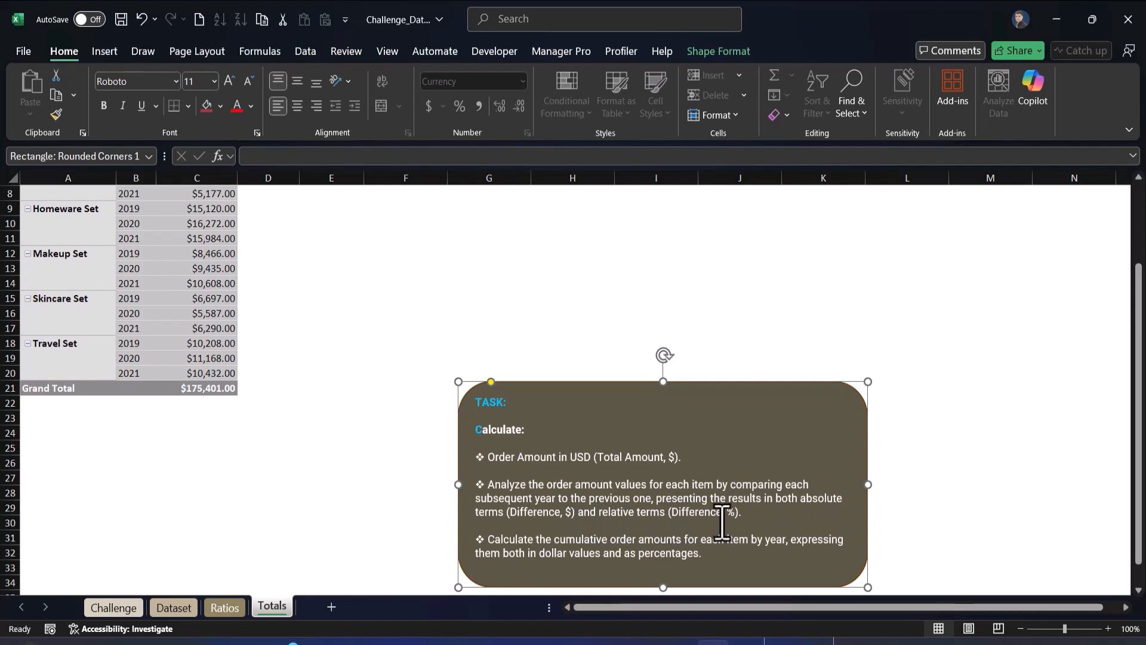
scroll(316, 412, "up", 3)
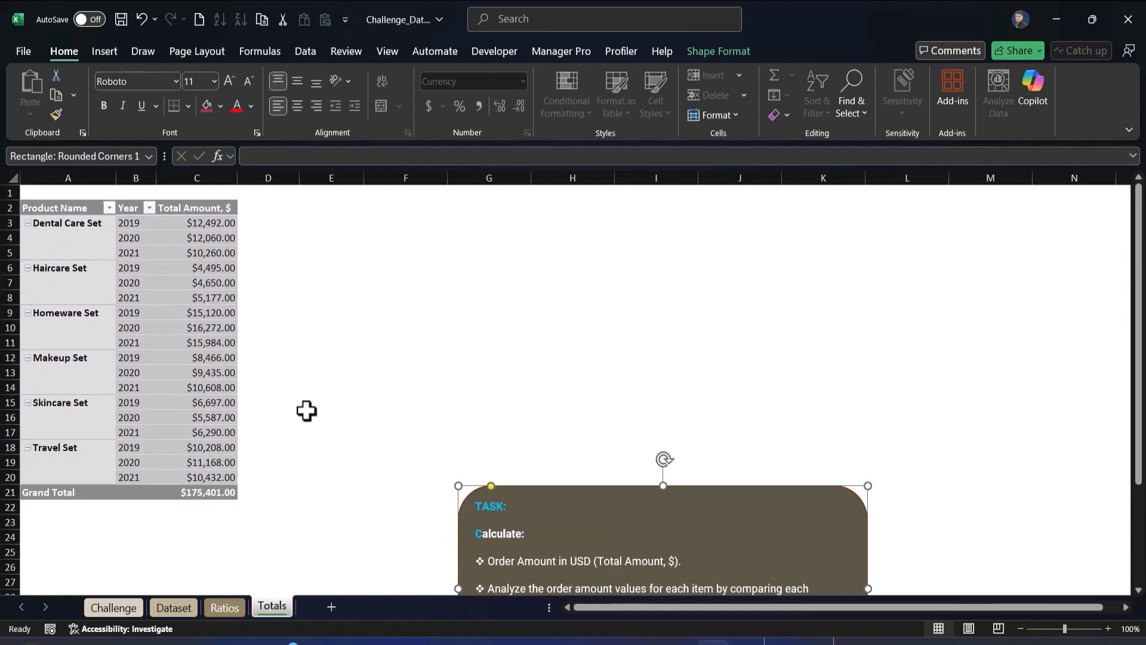
left_click(194, 346)
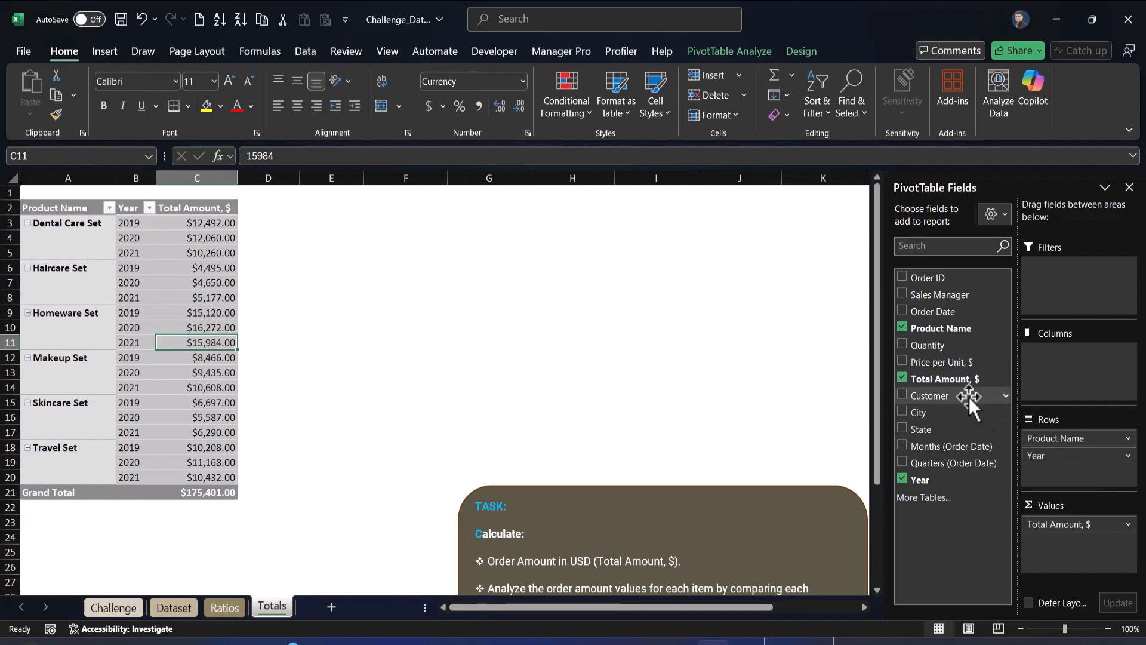
Add Total Amount, $ to the pivot values twice more and rename the first new header Total Amount, $ (PY)
left_click_drag(953, 382, 1073, 554)
left_click_drag(952, 381, 1086, 558)
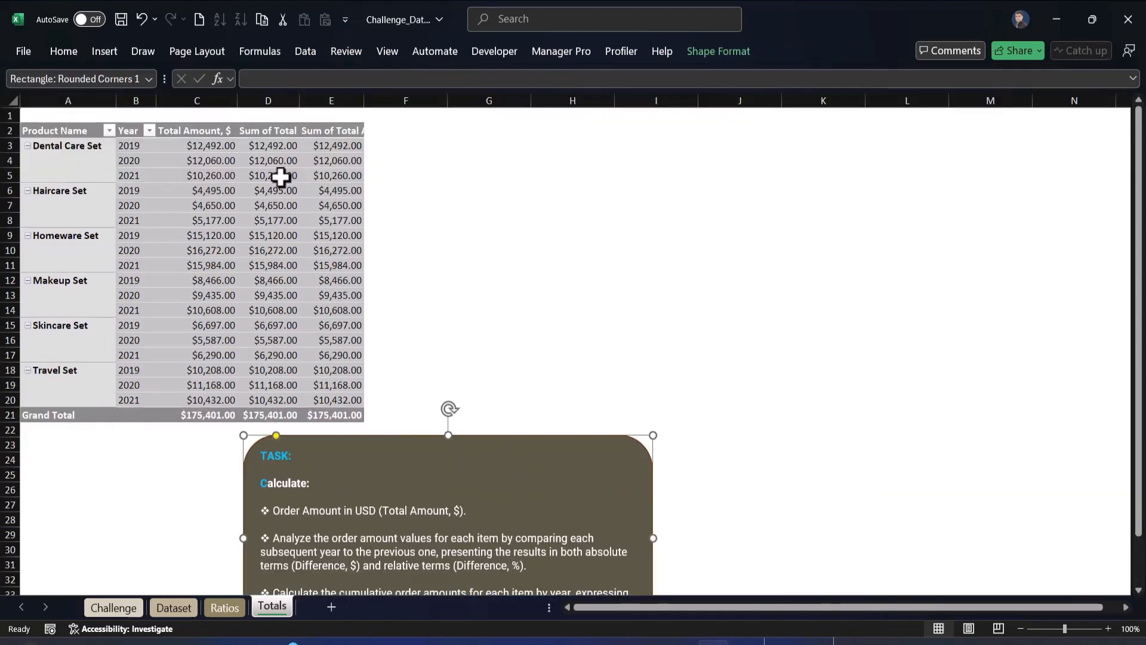
left_click(343, 256)
left_click(277, 133)
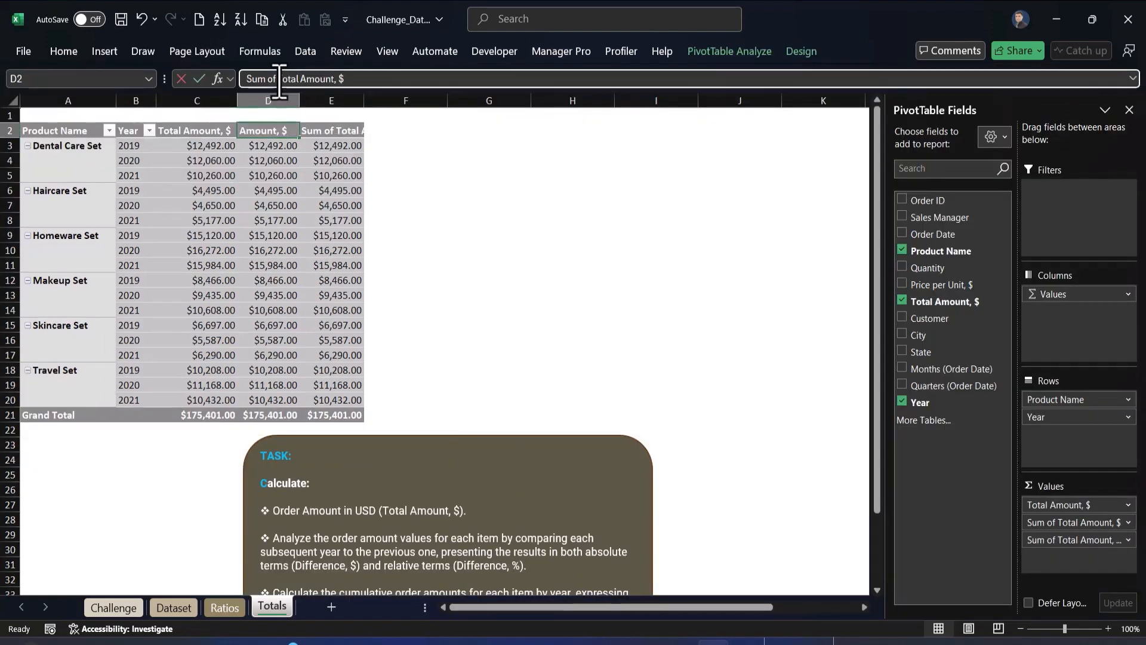
left_click(246, 79)
key("Delete")
key("Delete")
key("Delete")
key("Delete")
key("Delete")
key("Delete")
key("Delete")
left_click(321, 79)
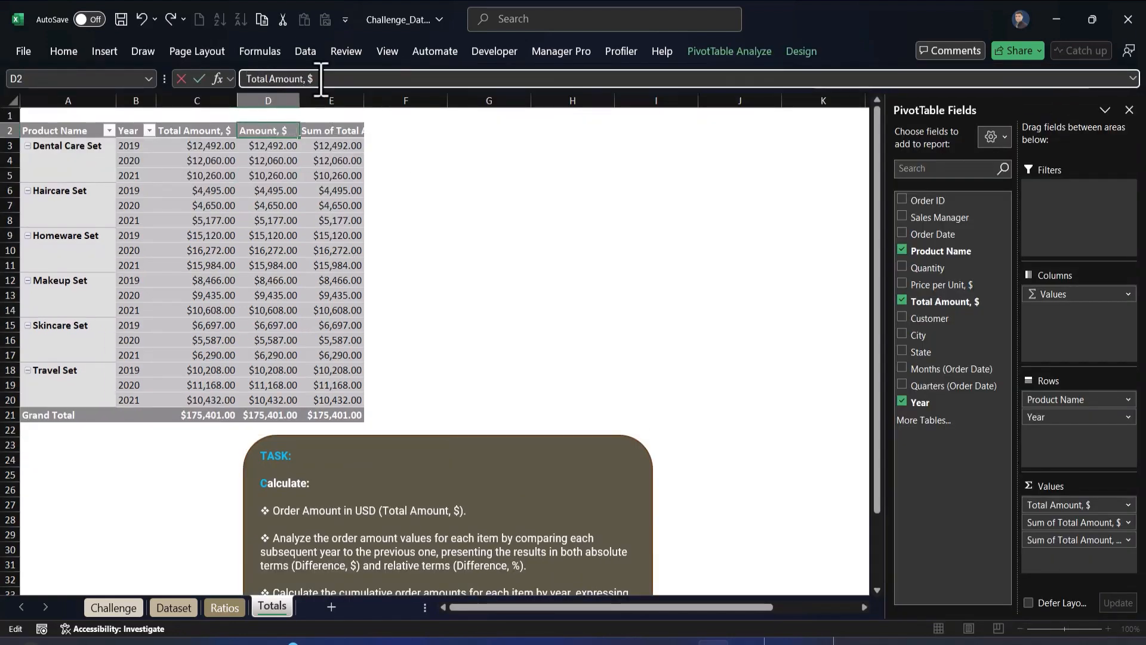
type("(PY")
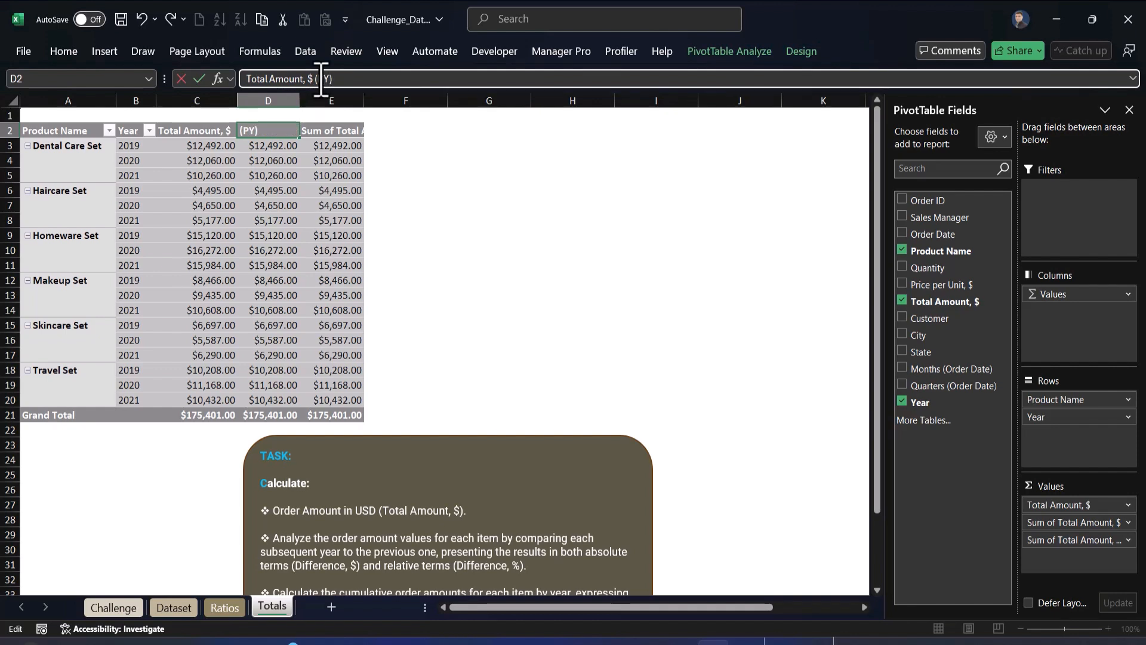
type(")")
key("Return")
Rename the next value header to Total Amount, % (PY) and autofit its column
left_click(315, 125)
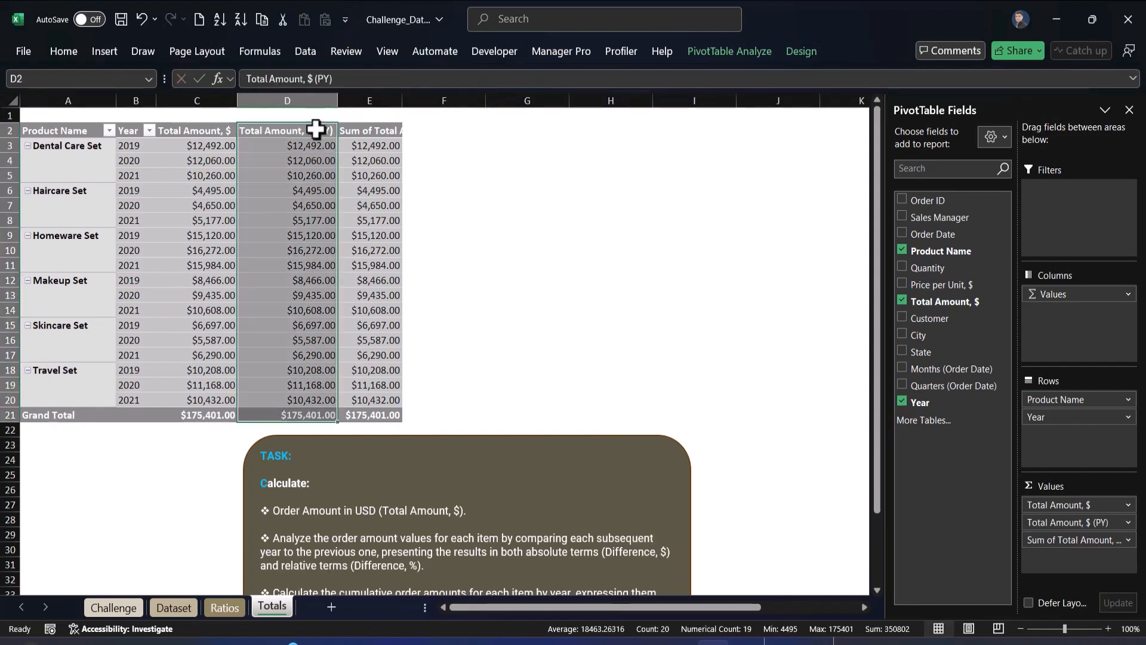
left_click(370, 130)
type("Total Amount, $ (PY)")
key("BackSpace")
type("%")
key("Return")
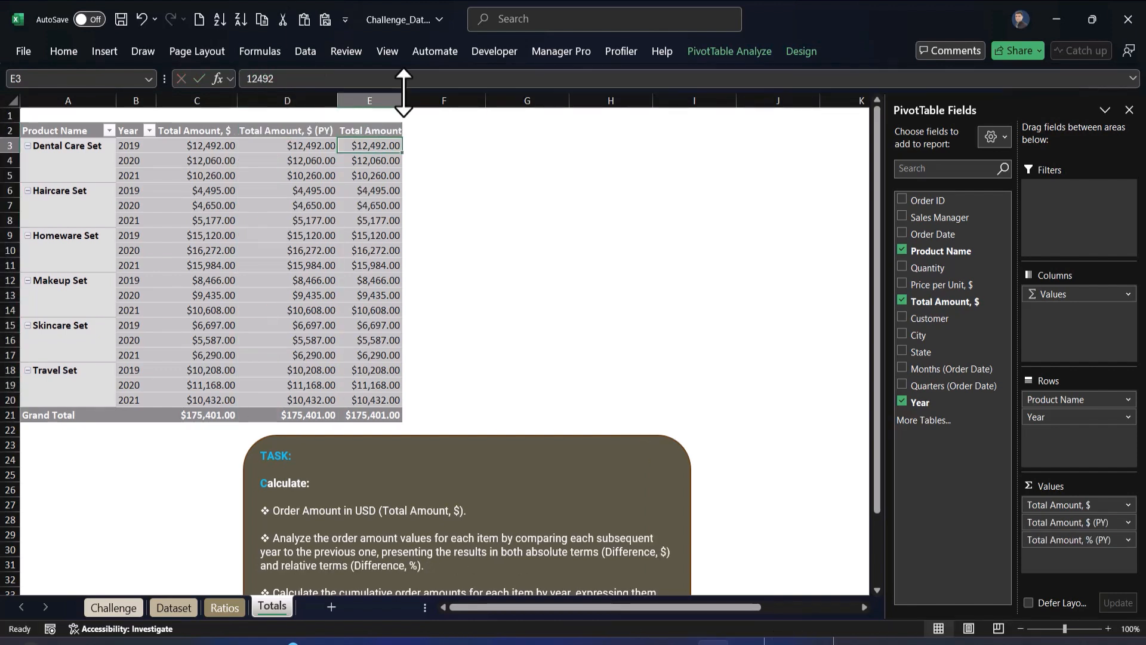
double_click(402, 100)
Show the Total Amount, $ (PY) values as Difference From the (previous) item of Year
left_click(300, 219)
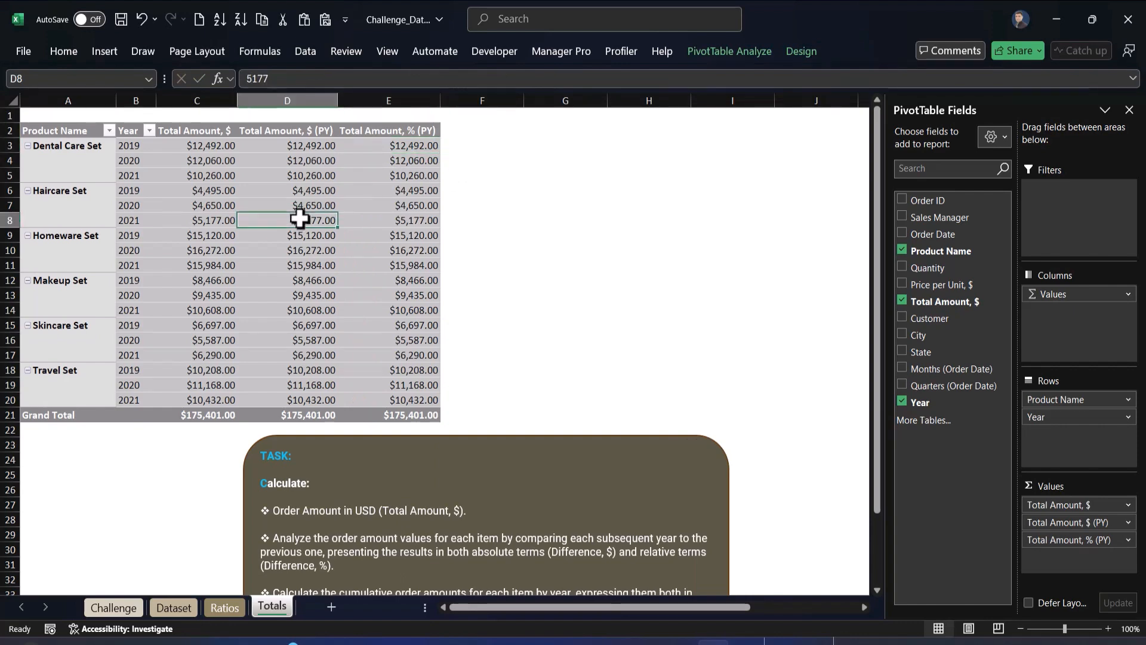
right_click(300, 220)
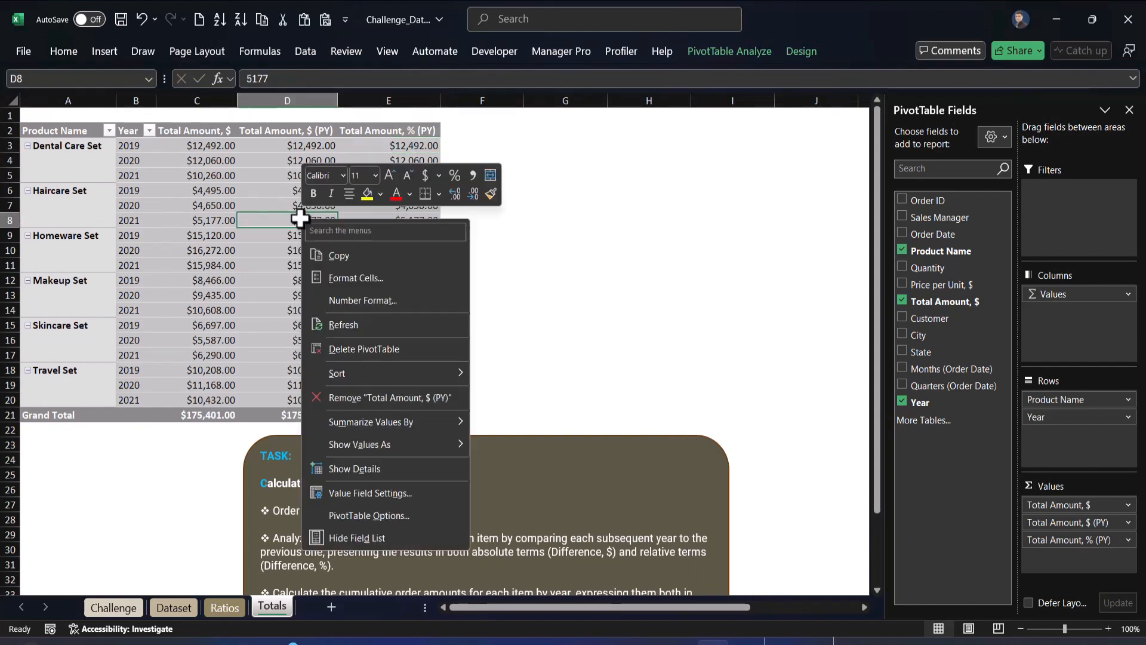
mouse_move(420, 449)
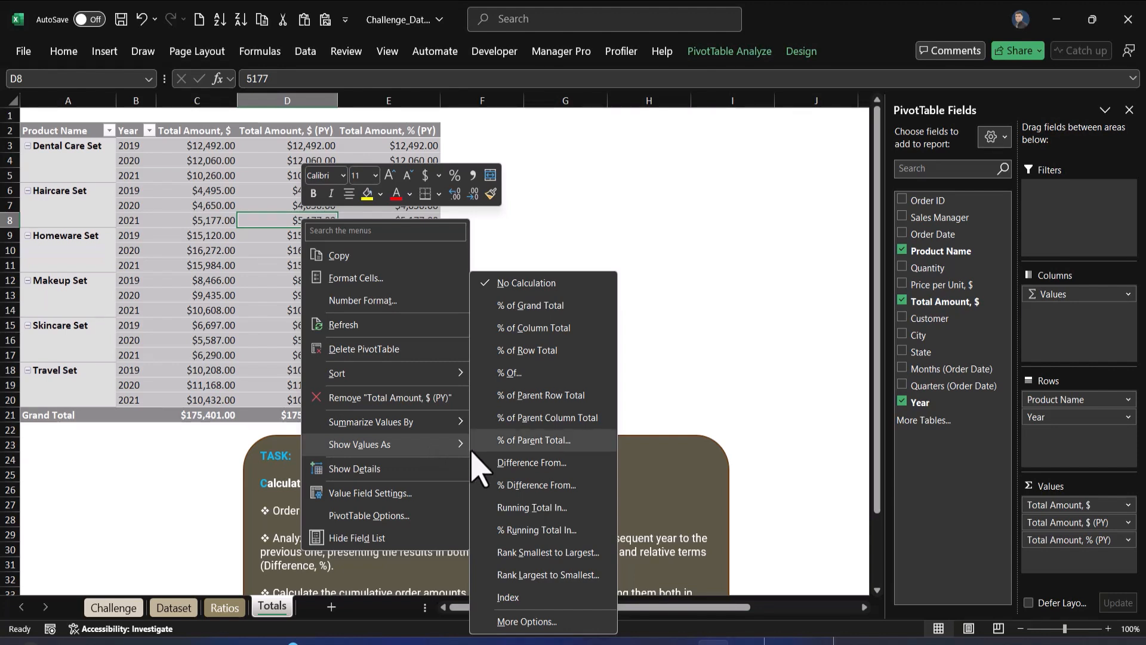
left_click(531, 462)
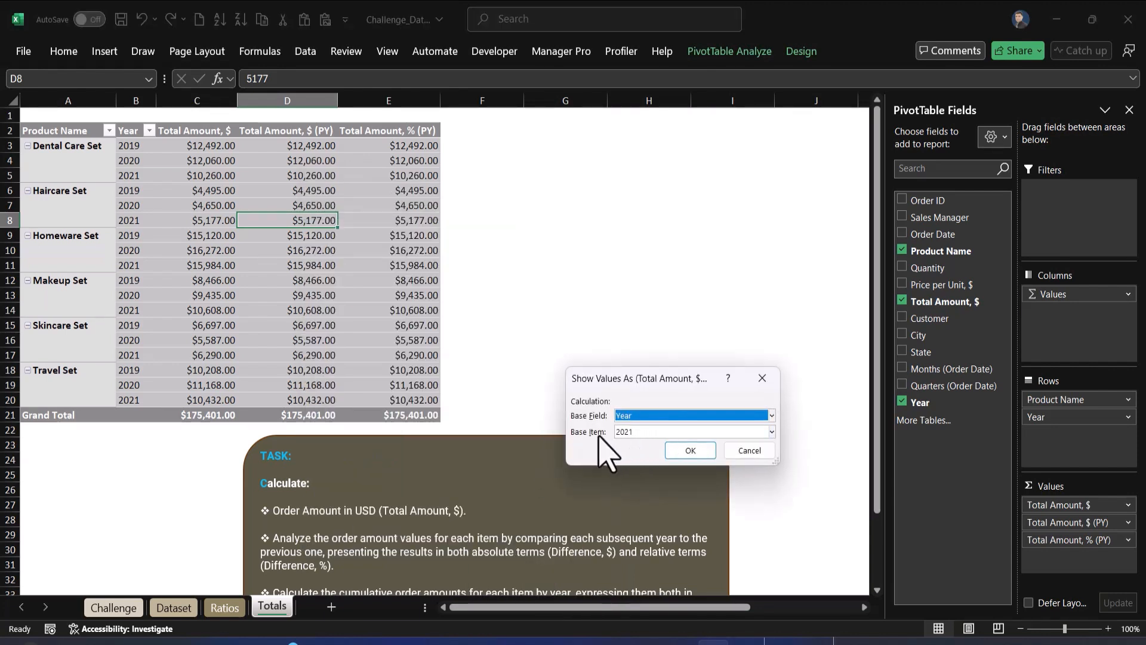
left_click(641, 432)
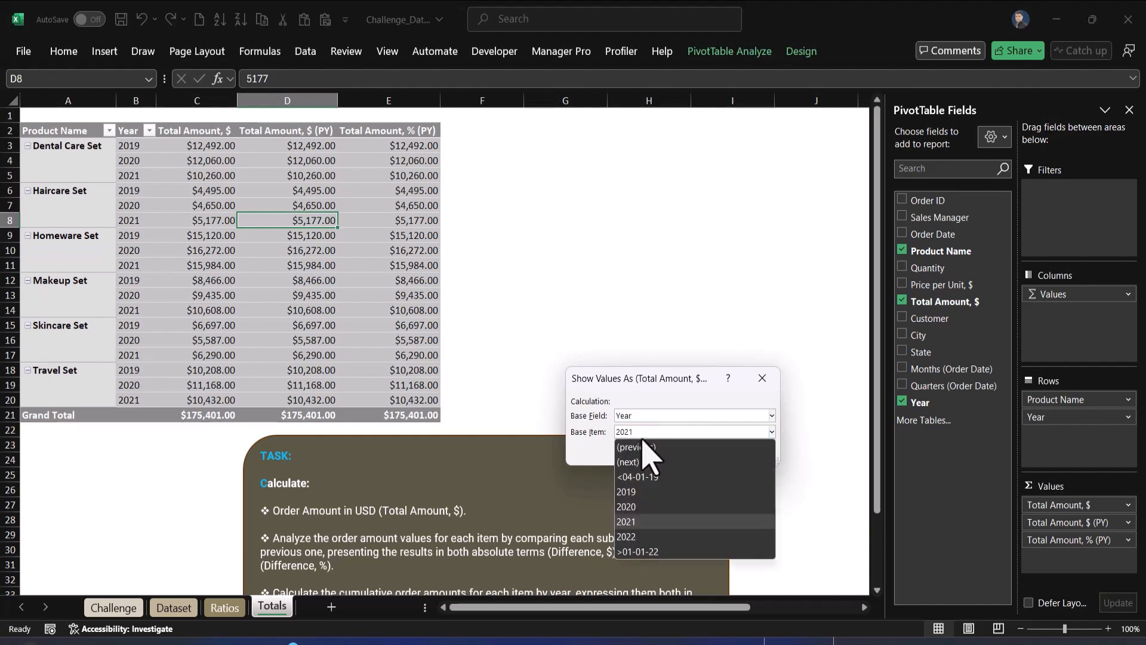
left_click(644, 446)
left_click(697, 456)
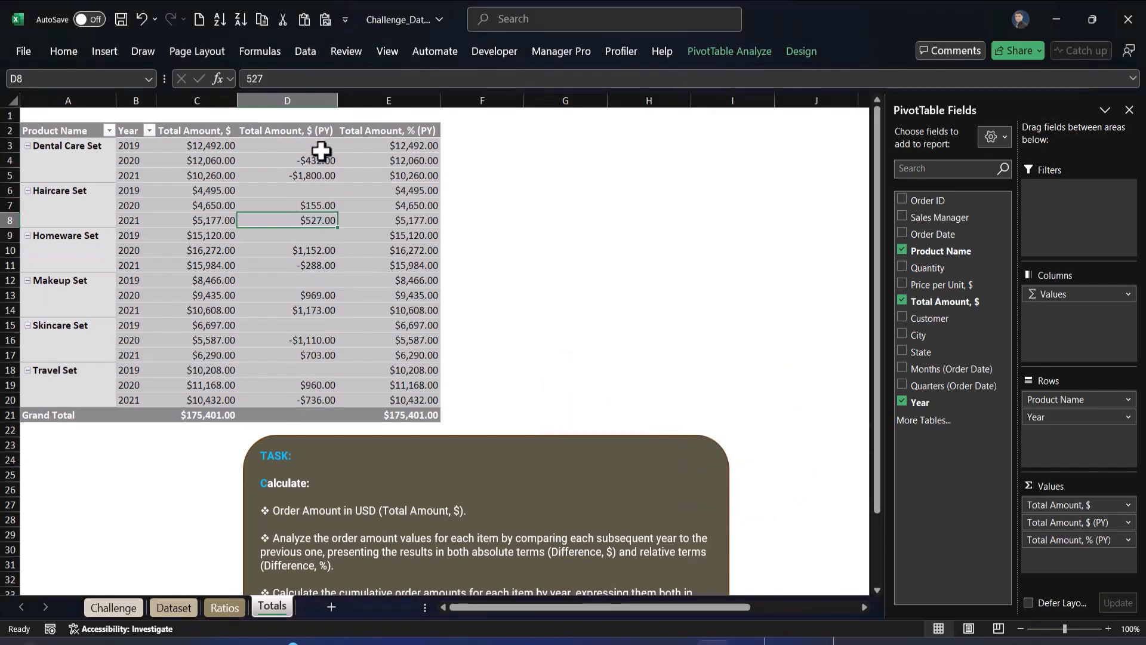
Show the Total Amount, % (PY) values as % Difference From the (previous) item of Year
left_click(421, 221)
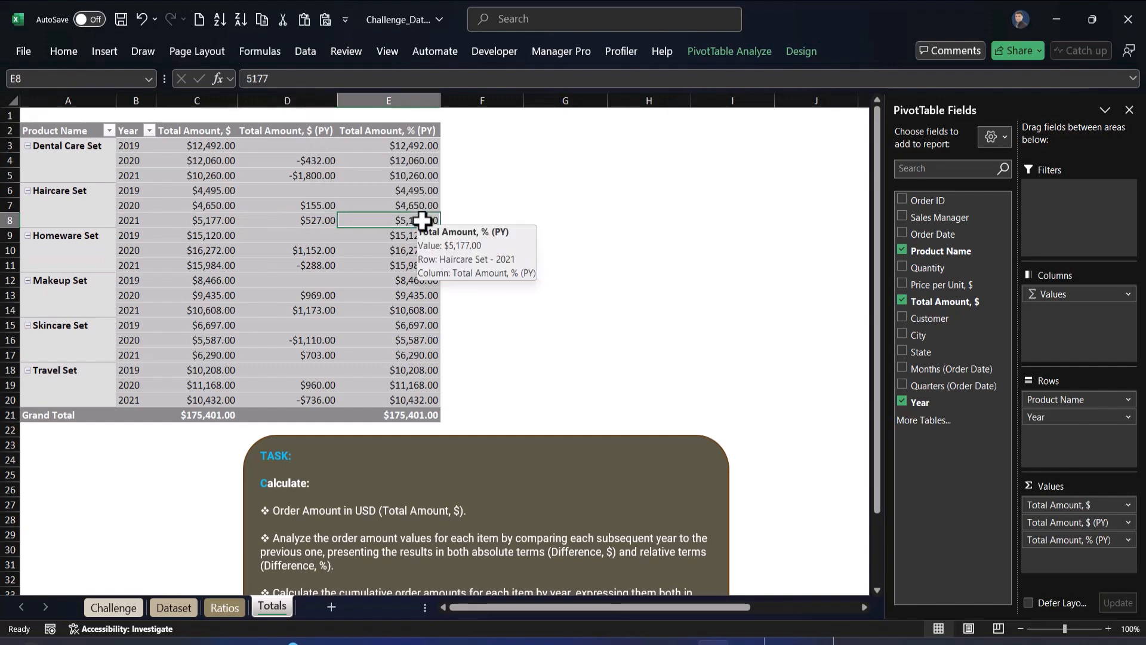
right_click(422, 220)
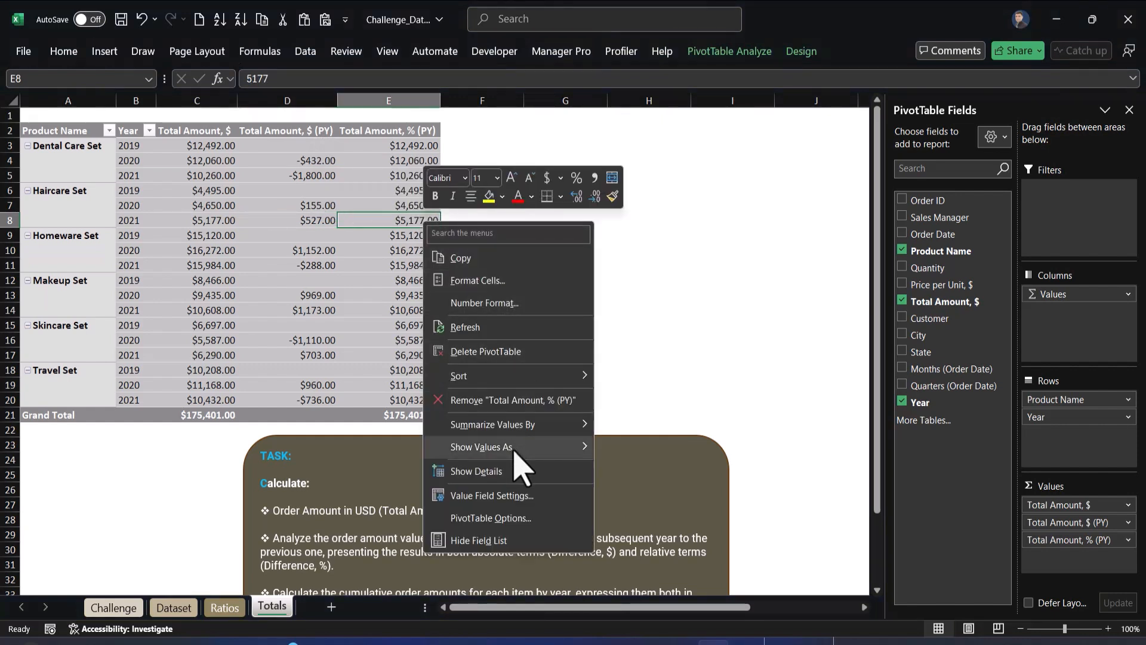
mouse_move(517, 454)
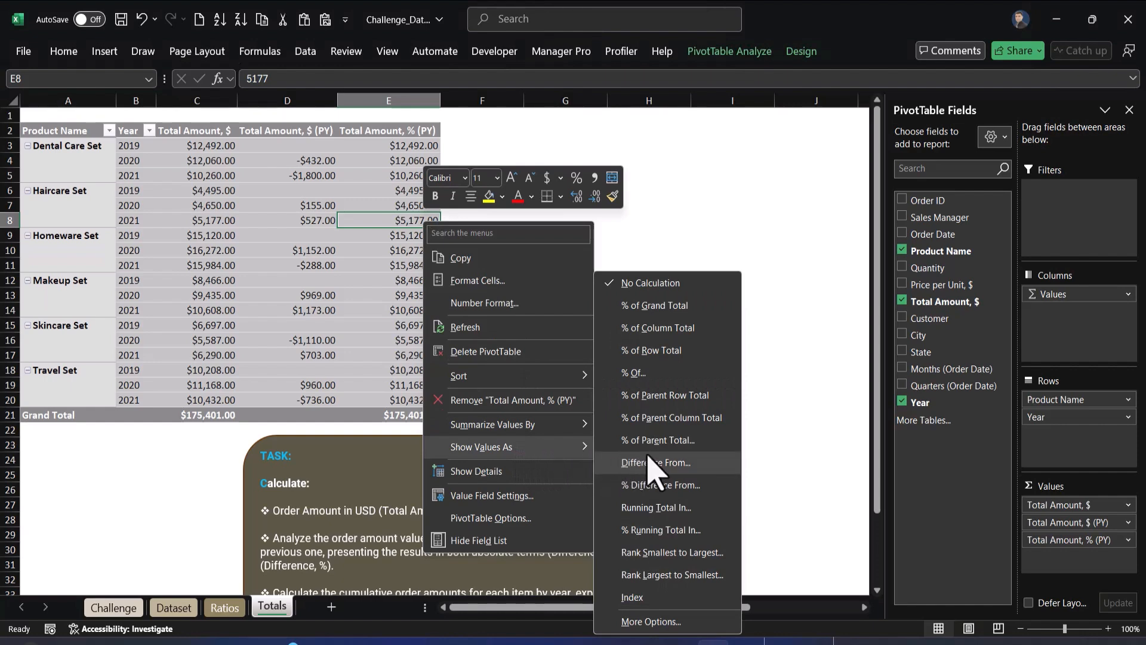
left_click(668, 489)
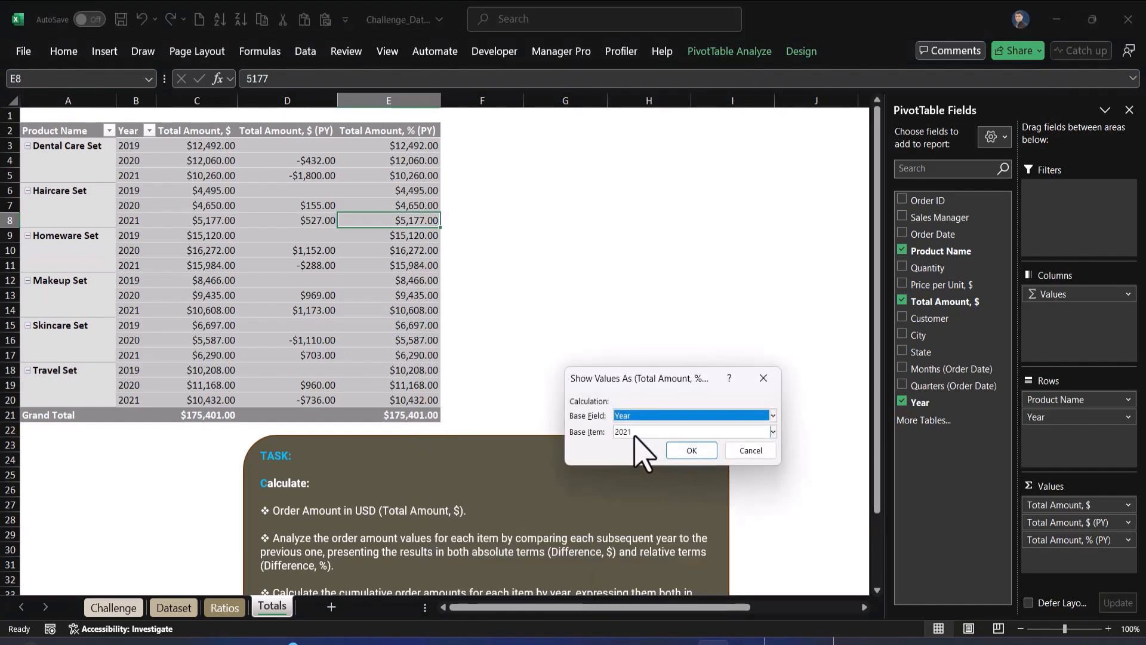
left_click(629, 436)
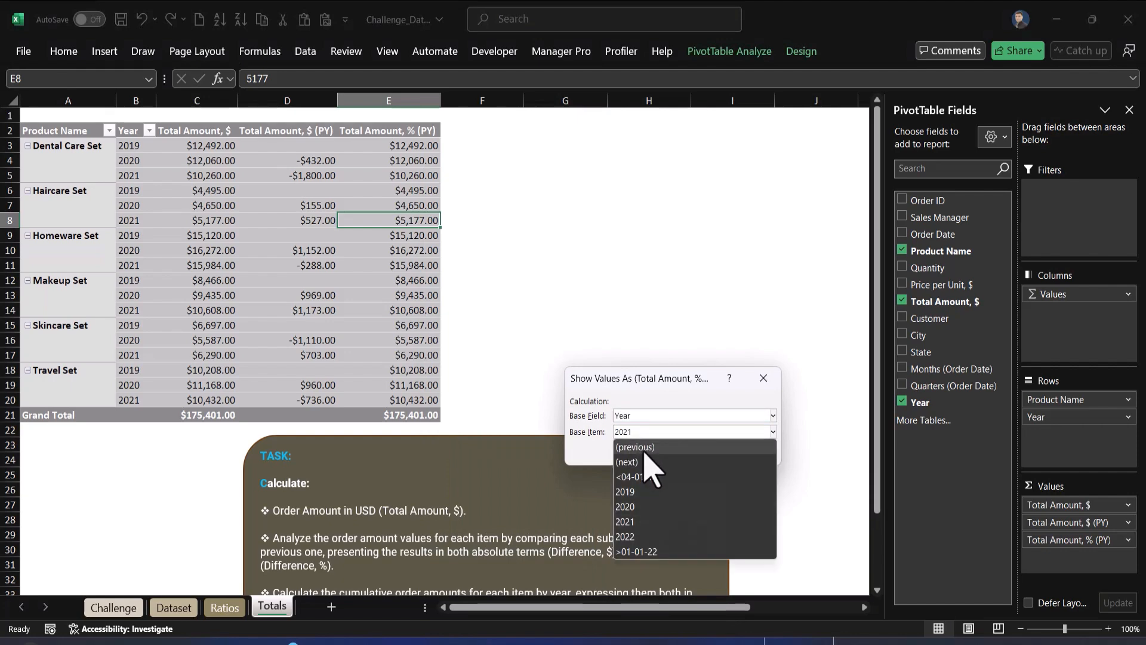
left_click(647, 450)
left_click(691, 451)
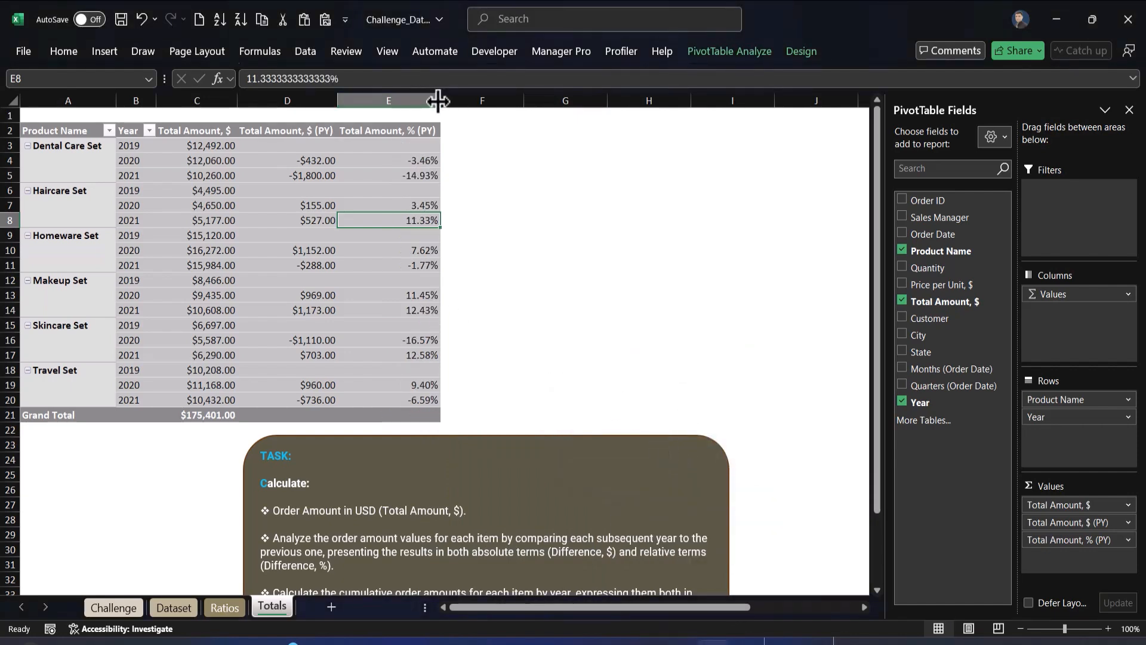
Move the task note box further right and add Total Amount, $ to the pivot values two more times
left_click_drag(339, 440, 599, 400)
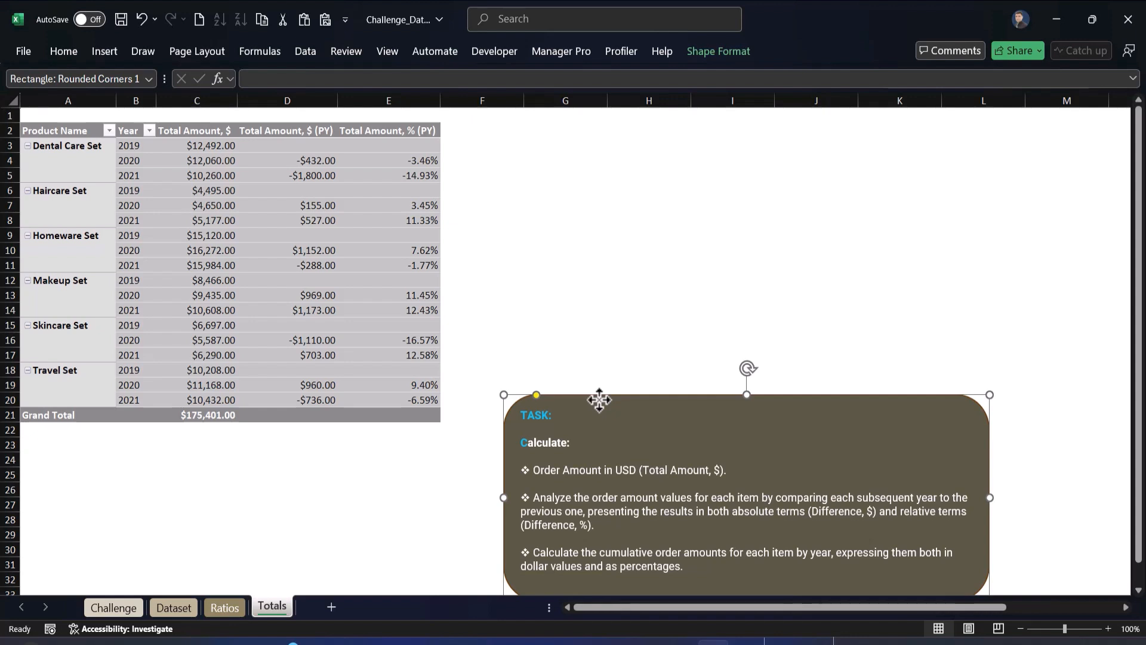
left_click(385, 237)
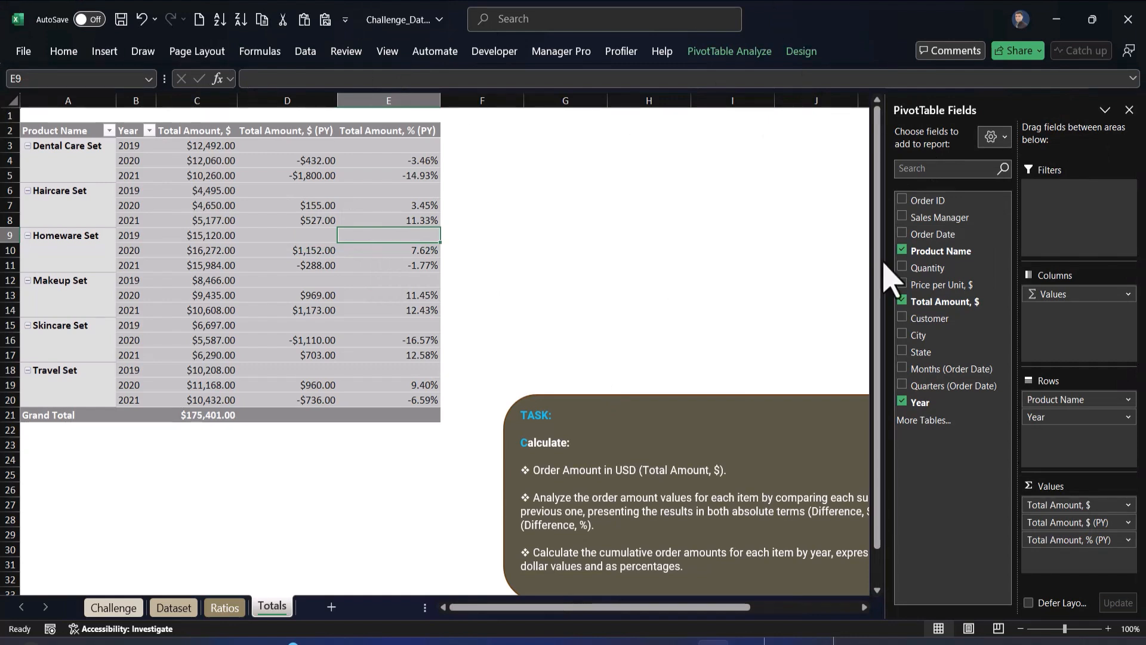
left_click_drag(971, 304, 1100, 558)
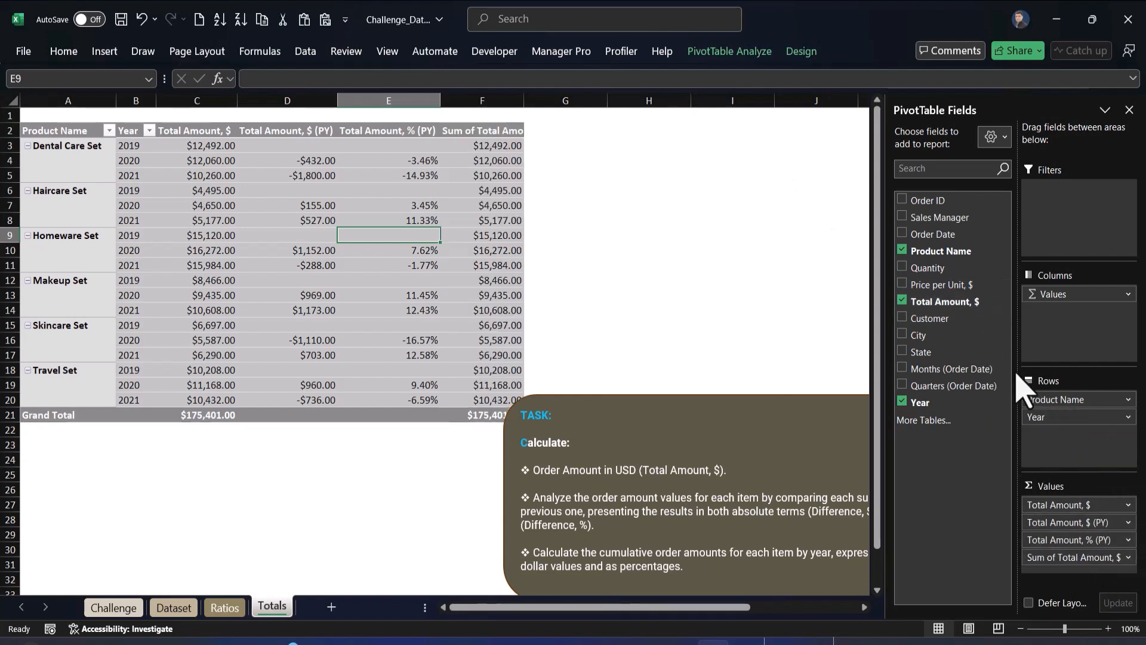
left_click_drag(958, 305, 1015, 573)
Rename the first newly added value header to Total Amount, $ (RT)
left_click(491, 174)
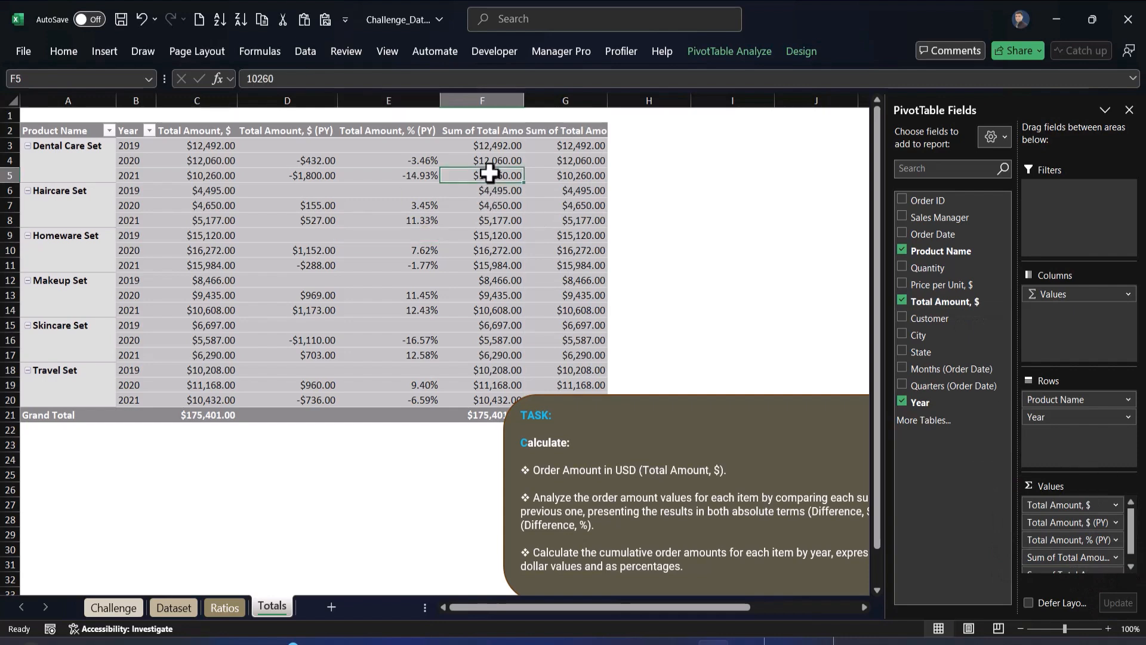
left_click(493, 132)
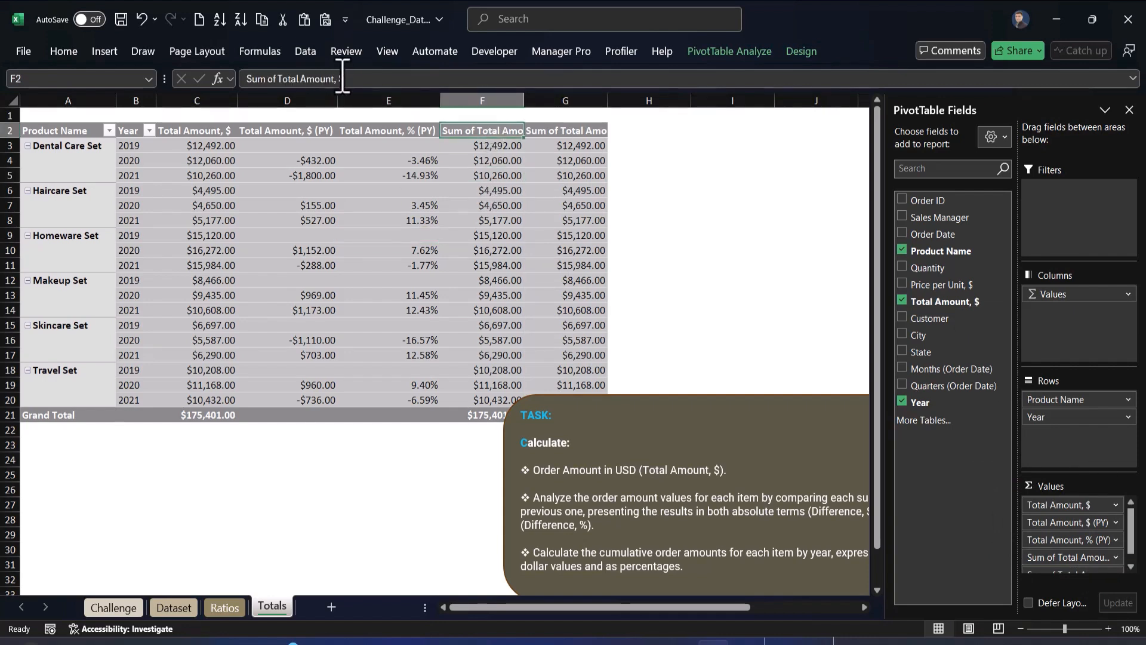
left_click(358, 79)
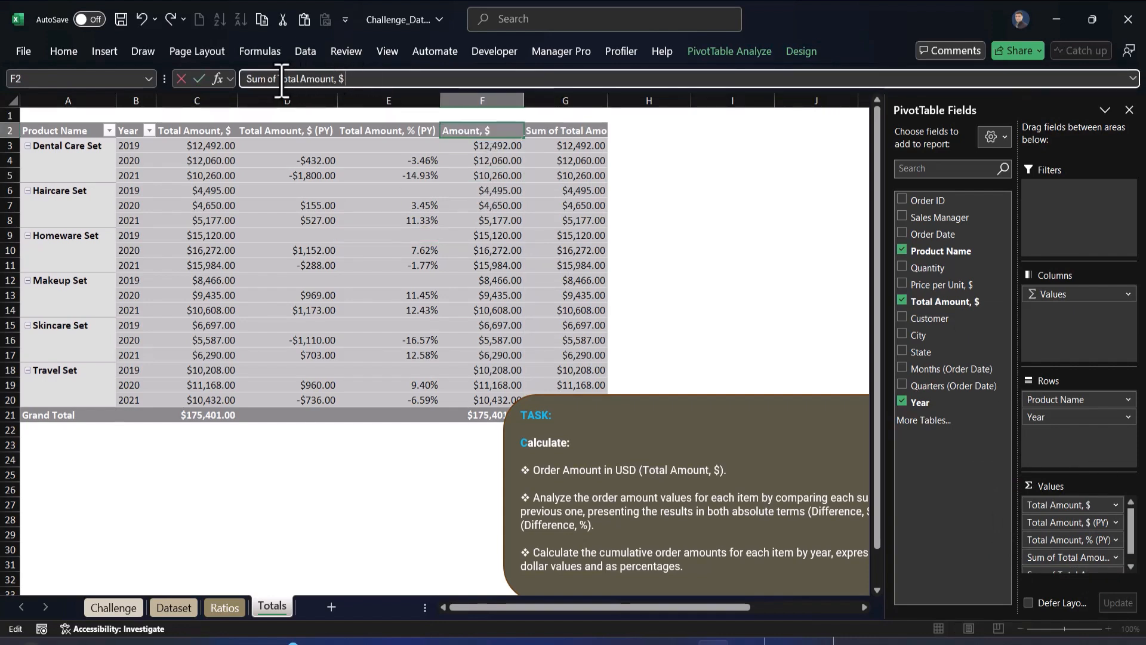
left_click(282, 79)
key("BackSpace")
key("BackSpace")
key("BackSpace")
key("BackSpace")
key("BackSpace")
key("BackSpace")
key("BackSpace")
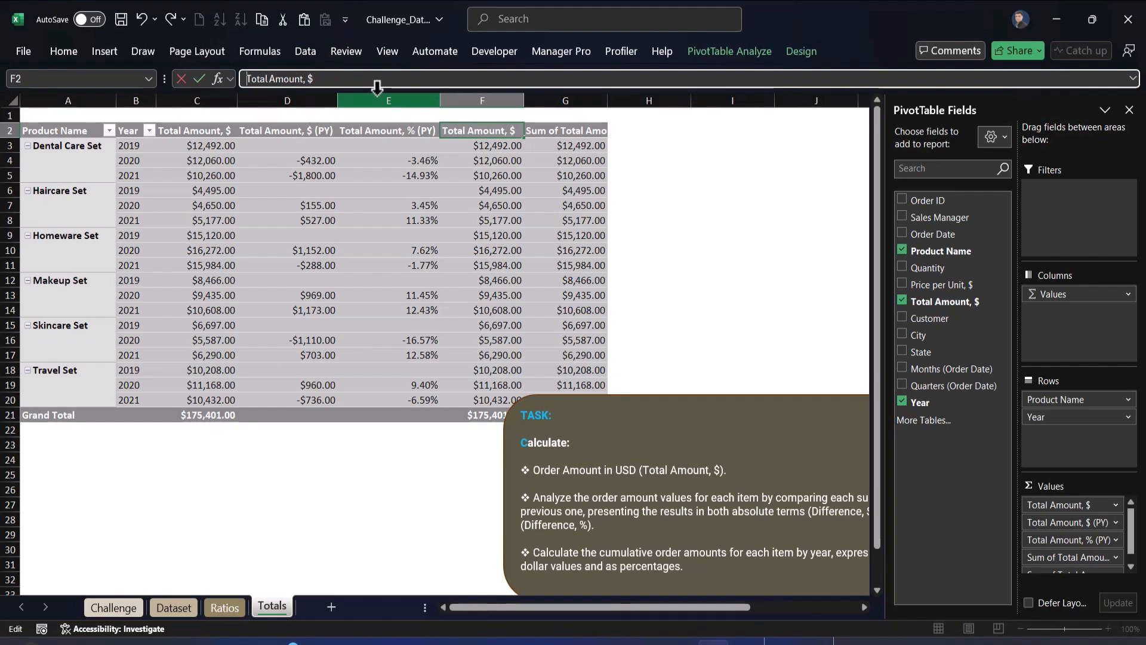
type("()")
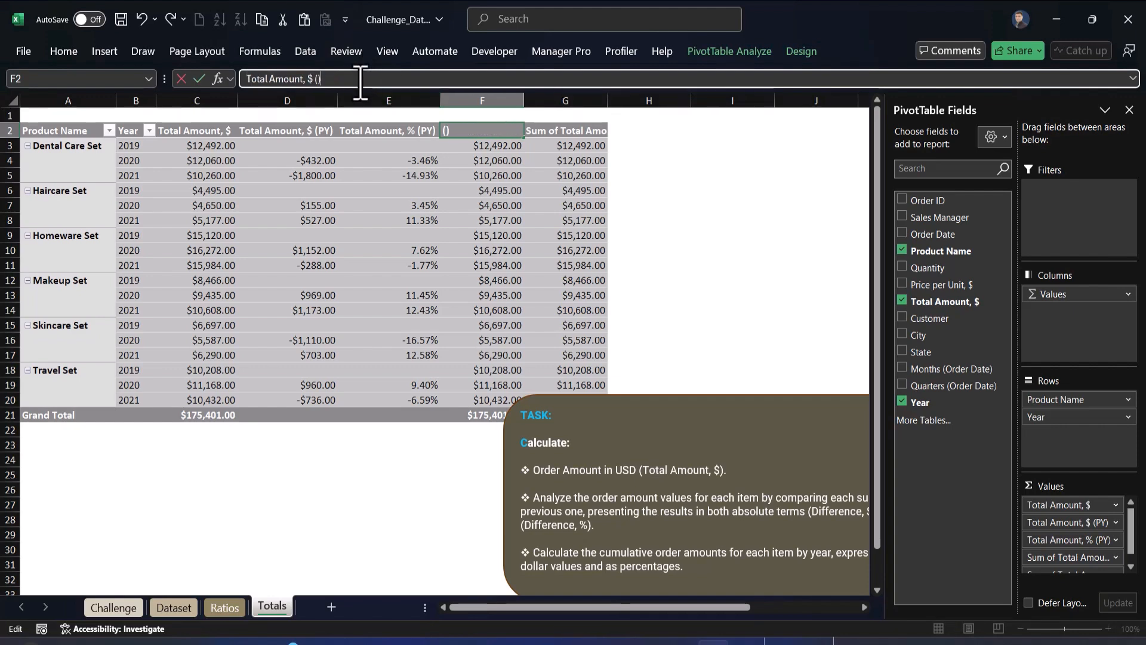
type("RT")
key("Return")
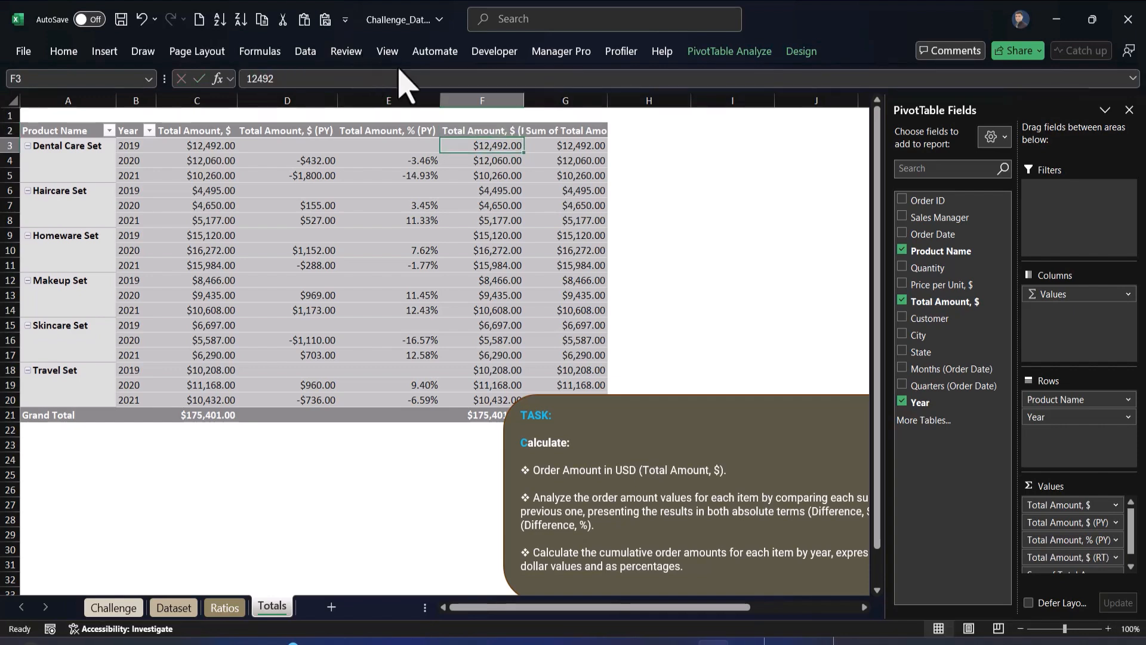
Rename the last value header to Total Amount, %(RT)
left_click(551, 130)
left_click(384, 79)
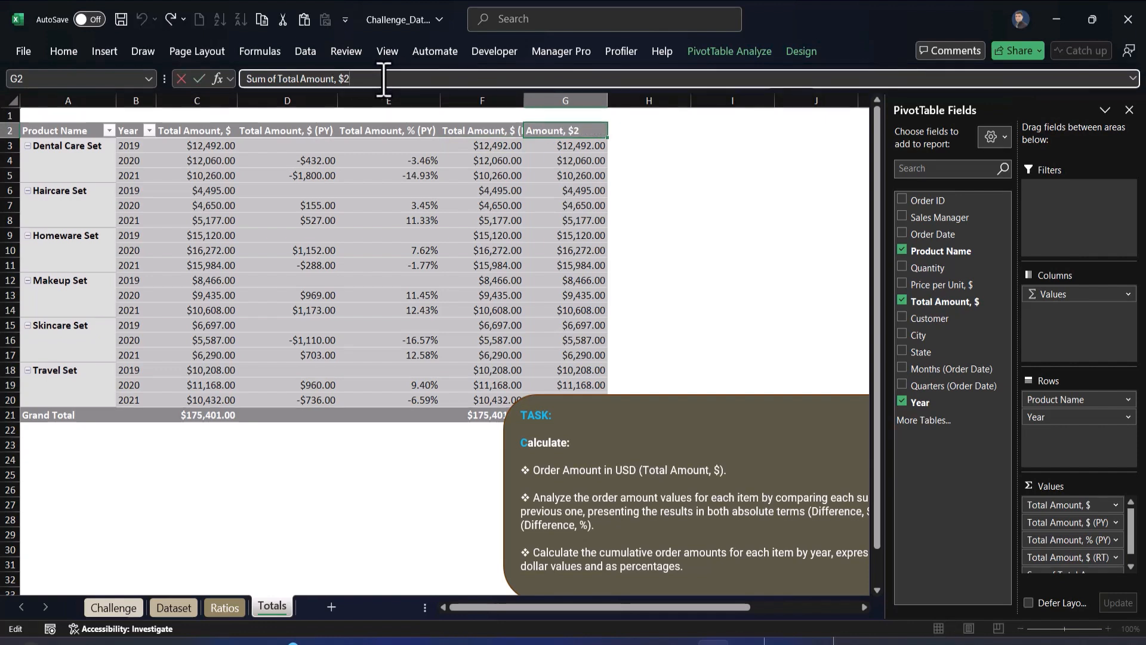
type("()")
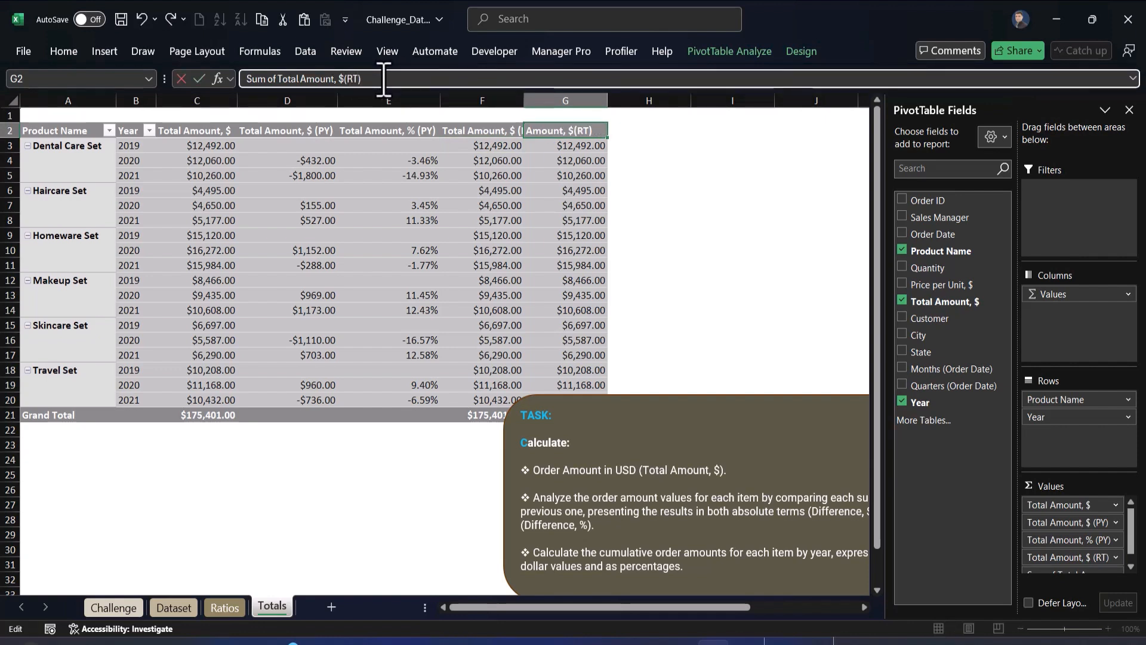
type("%")
key("ctrl+Left")
key("ctrl+Left")
key("BackSpace")
key("BackSpace")
key("BackSpace")
key("BackSpace")
key("BackSpace")
key("BackSpace")
key("BackSpace")
key("Return")
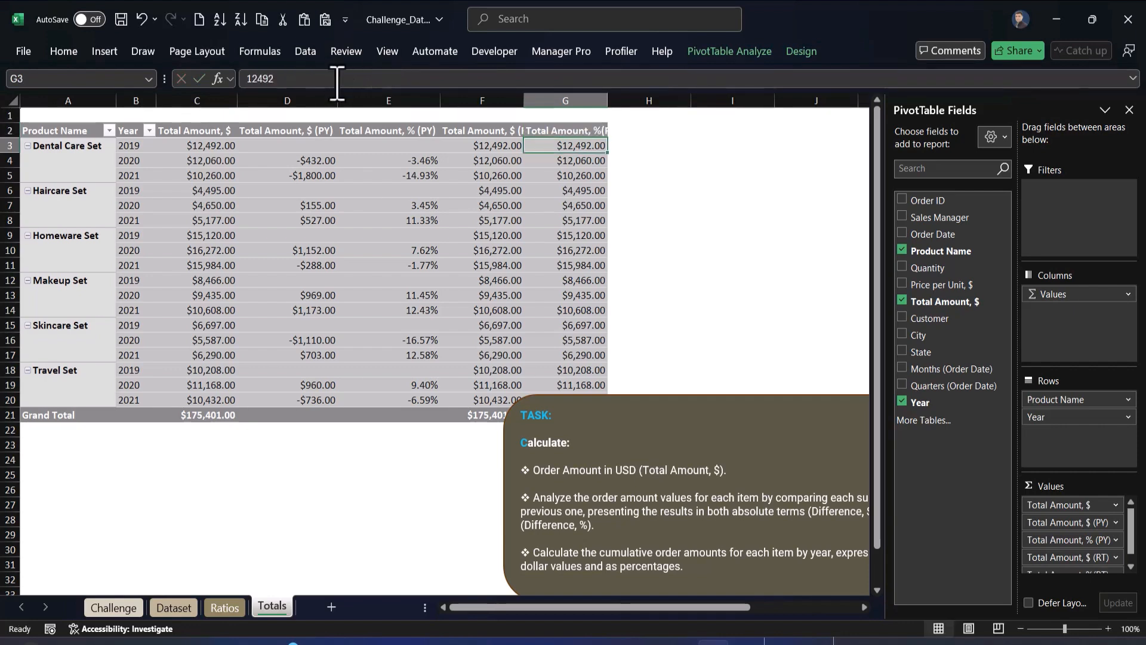
left_click(507, 216)
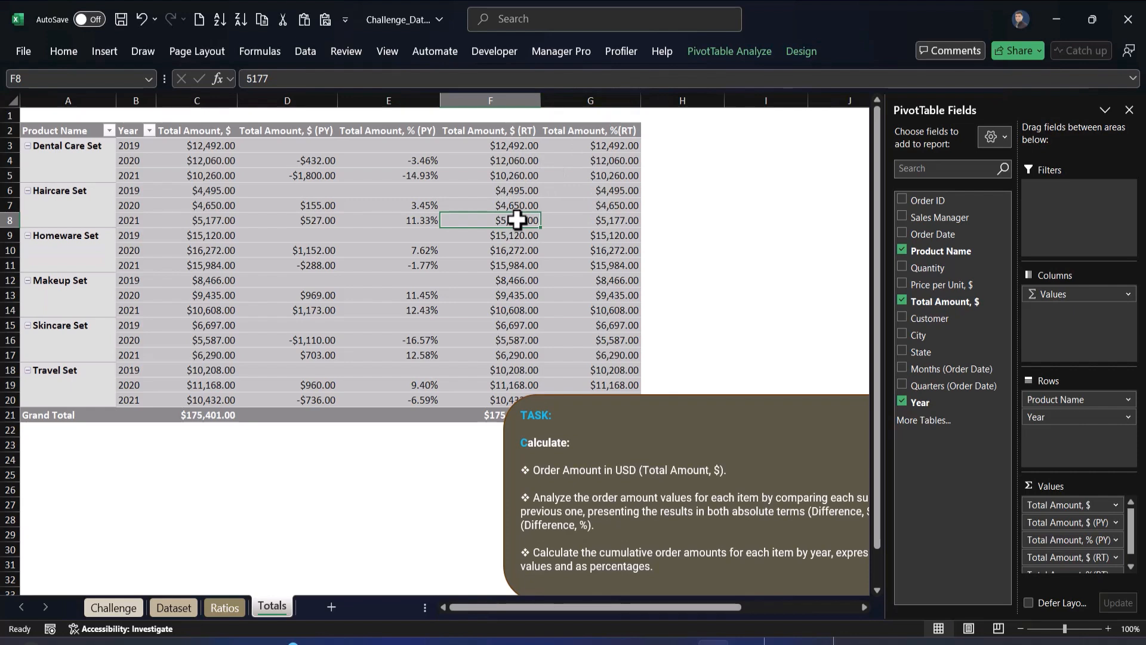
Show the Total Amount, $ (RT) values as a Running Total In based on Year
right_click(517, 220)
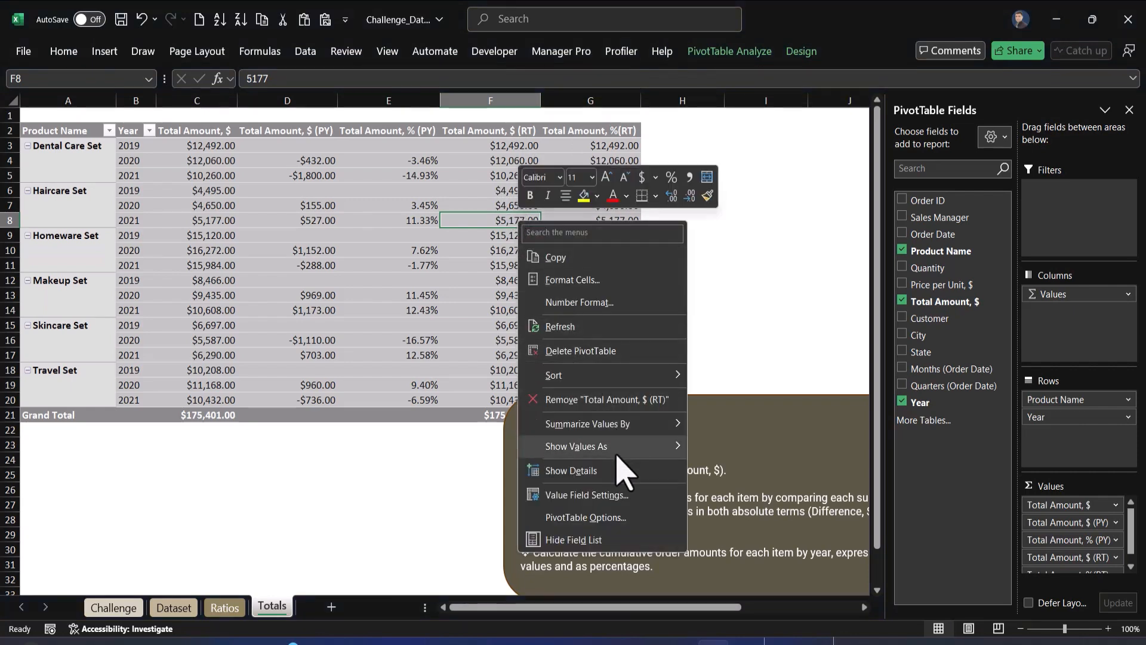
mouse_move(620, 447)
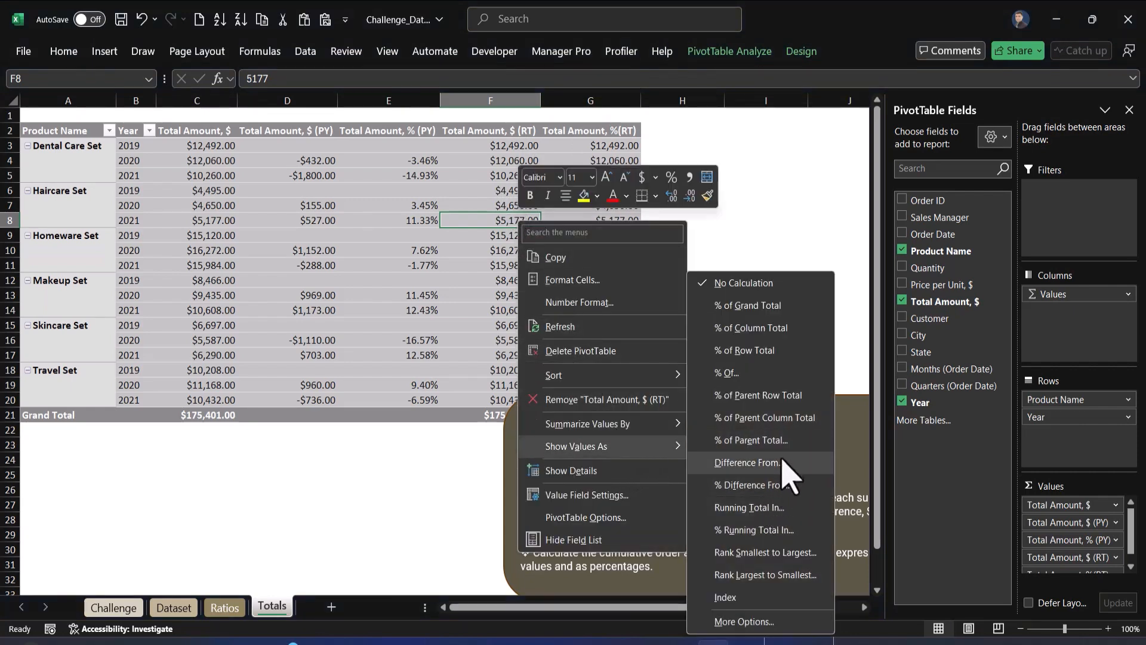
left_click(776, 508)
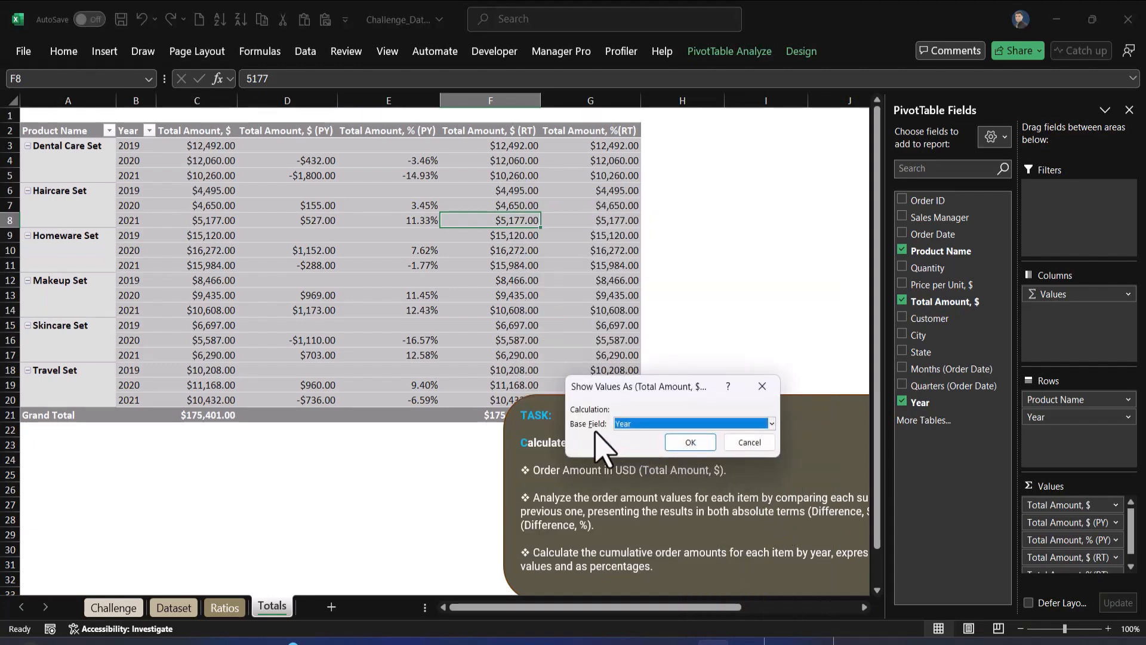
left_click(689, 442)
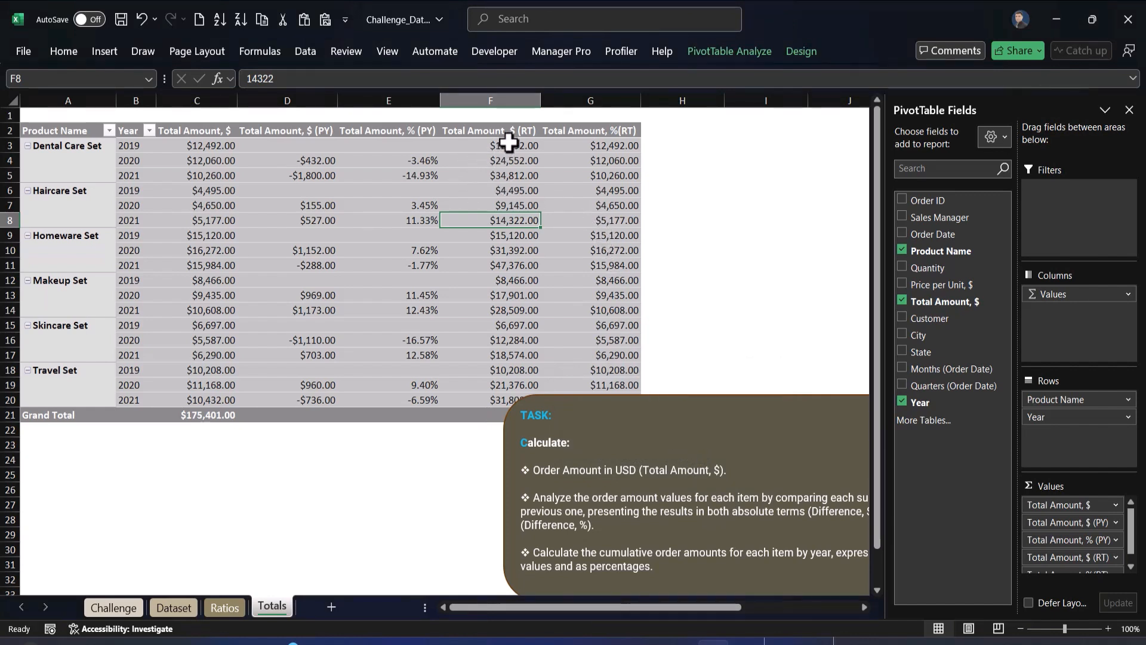
Move the task note box further left, below the middle of the pivot table
left_click_drag(508, 148, 510, 173)
left_click(727, 309)
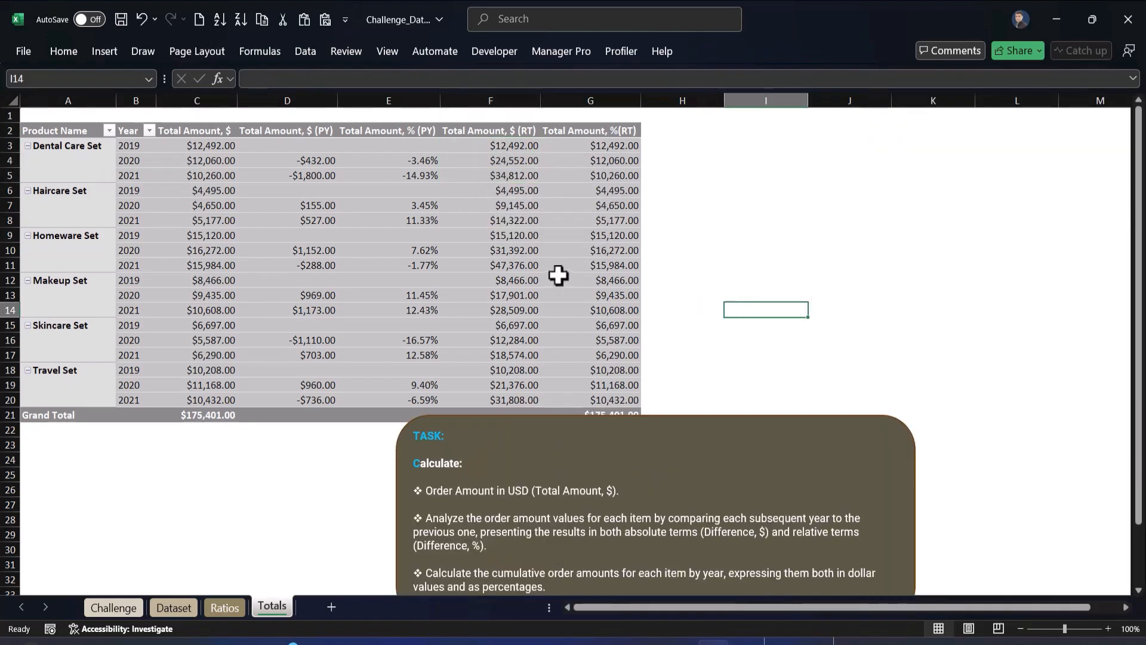
left_click(518, 264)
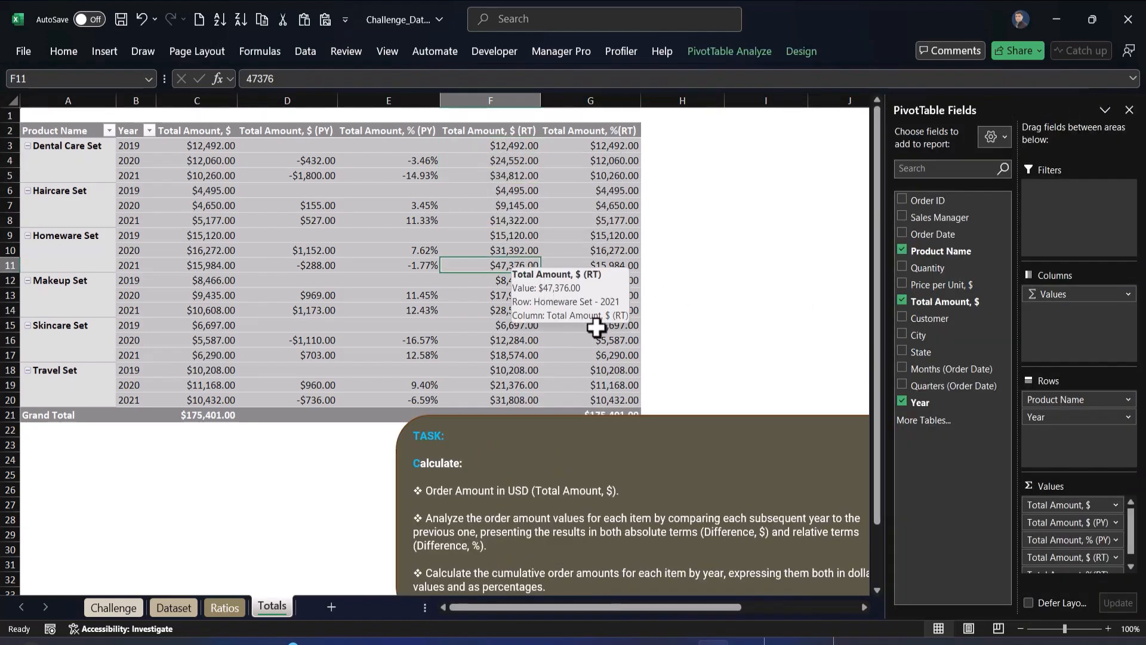
left_click_drag(697, 418, 614, 398)
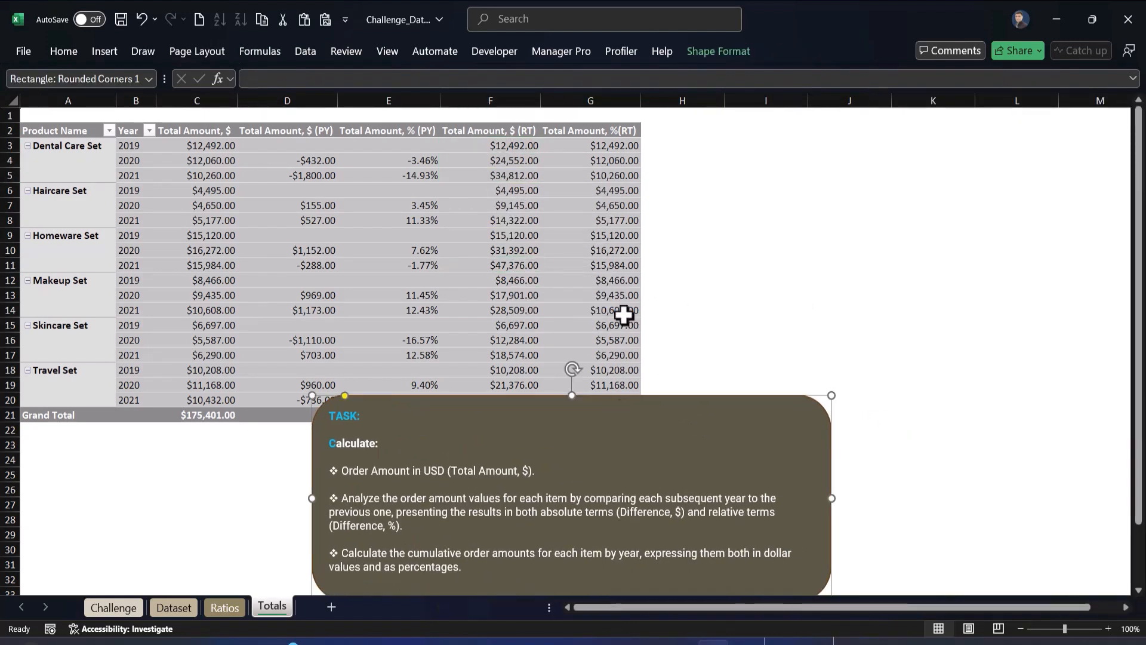
Show the Total Amount, %(RT) values as a % Running Total In based on Year
left_click(608, 249)
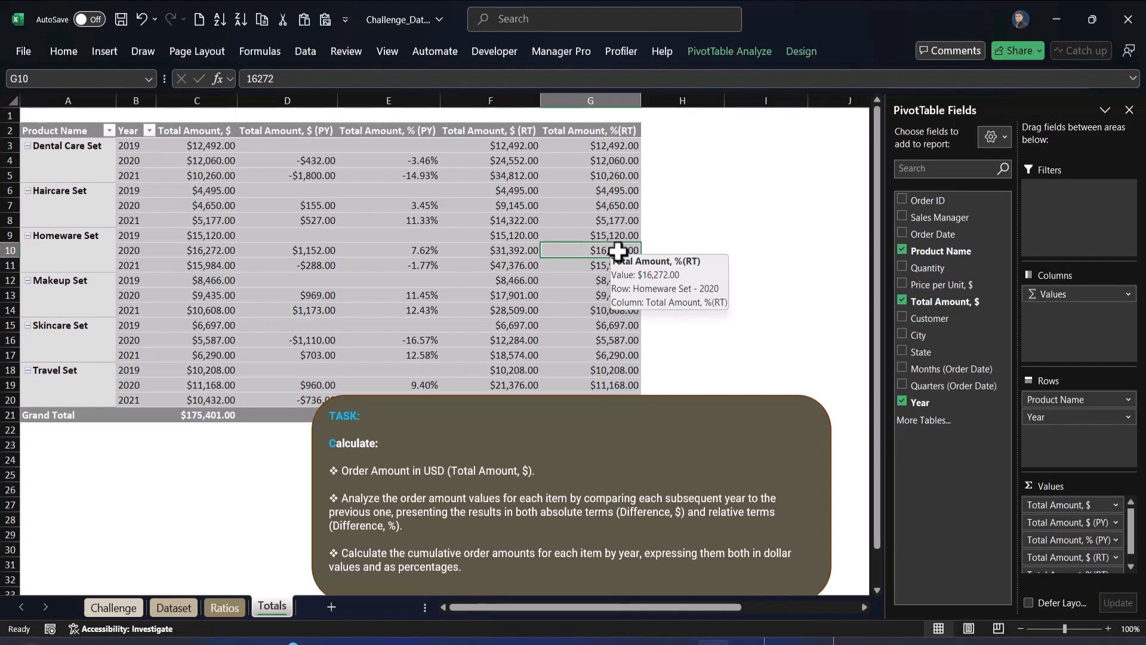
right_click(618, 251)
mouse_move(732, 478)
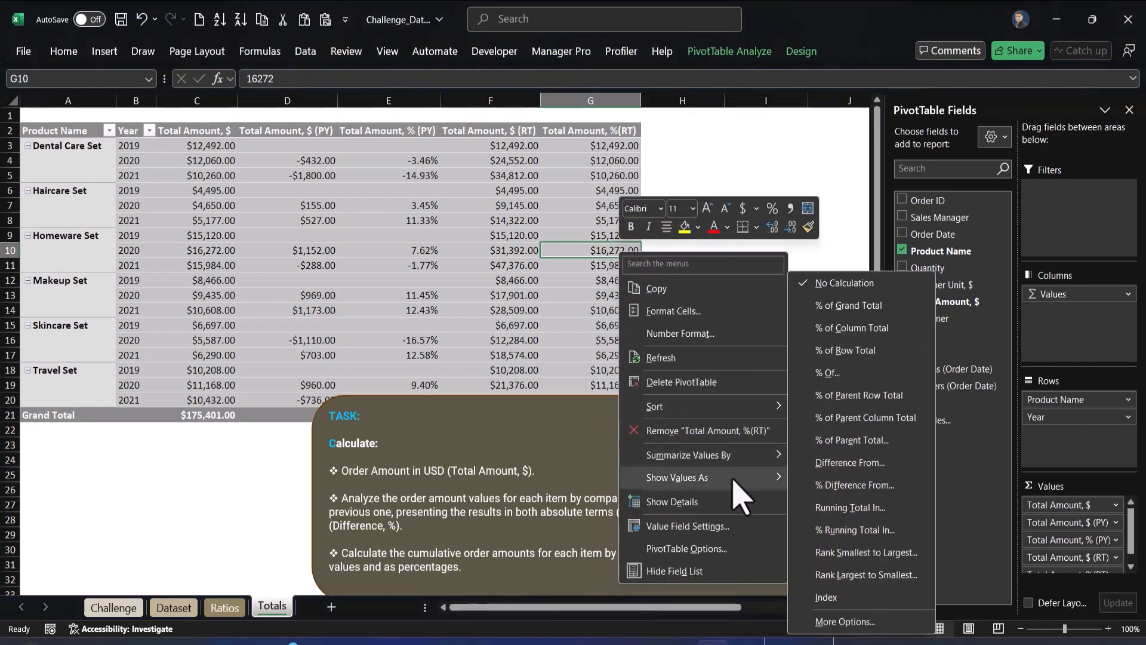
left_click(867, 529)
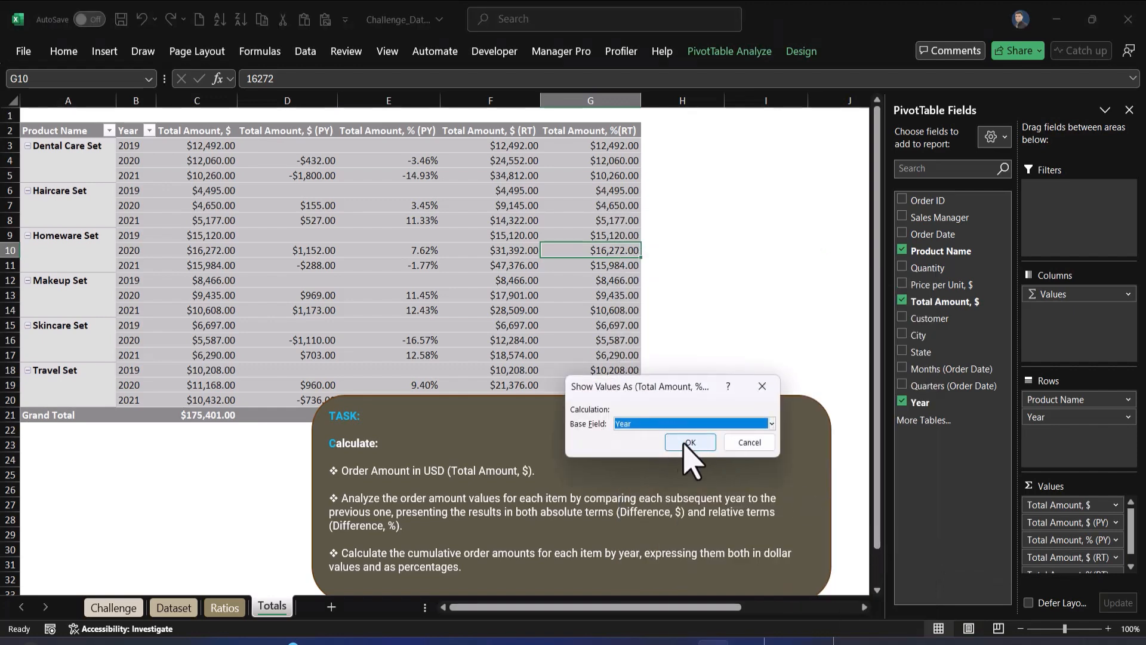
left_click(689, 445)
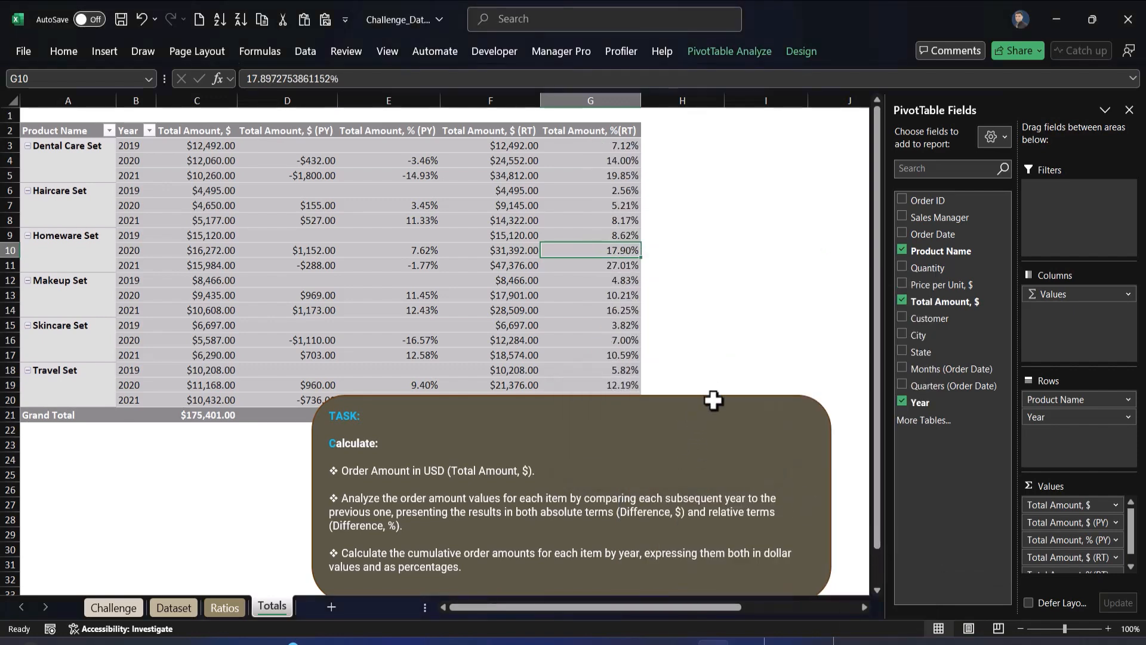
Move the task note box to the right of the pivot table, clear of the data, and deselect it
left_click_drag(714, 400, 1086, 312)
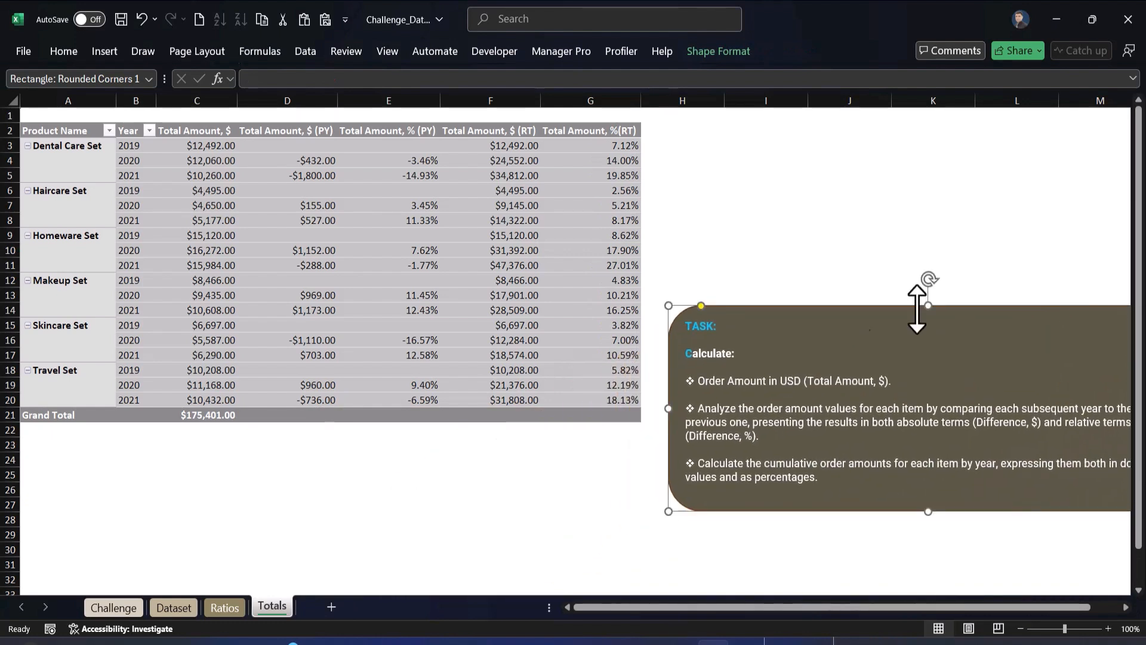
mouse_move(488, 341)
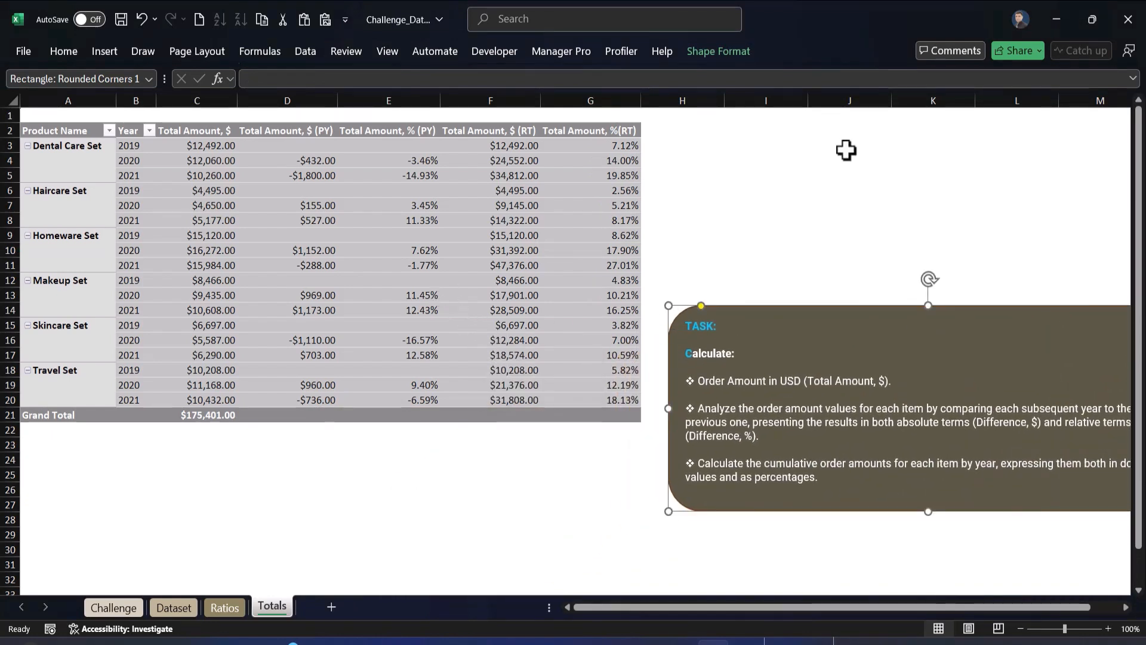
left_click(826, 198)
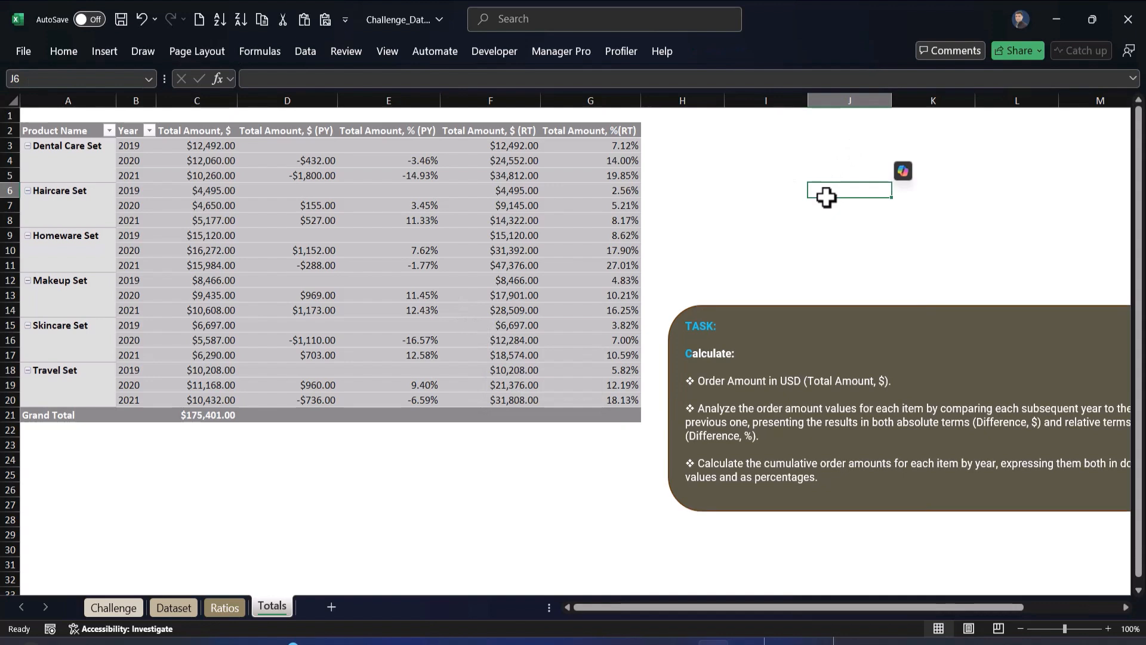